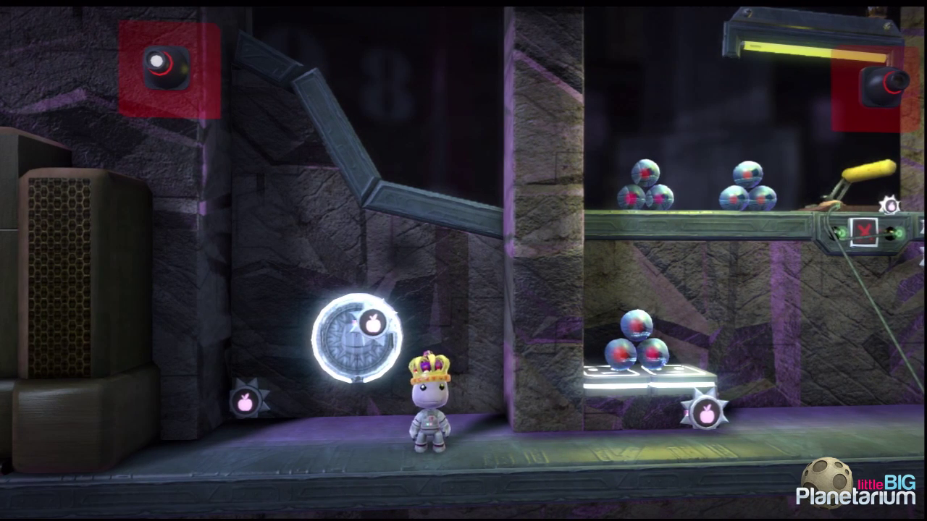
# Toggle the Preview option for the Sound Tutorial level
pyautogui.press('Escape')
pyautogui.press('Down')
pyautogui.press('Down')
pyautogui.press('Down')
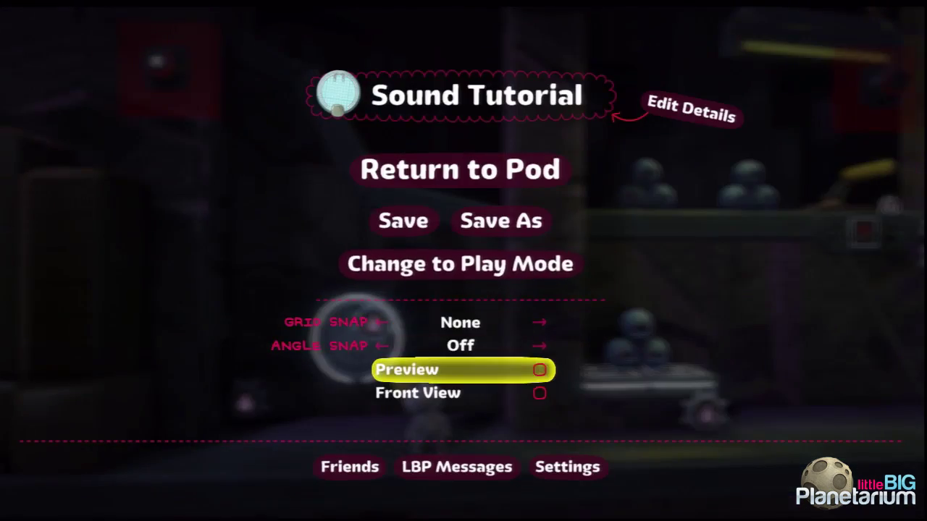
pyautogui.press('Return')
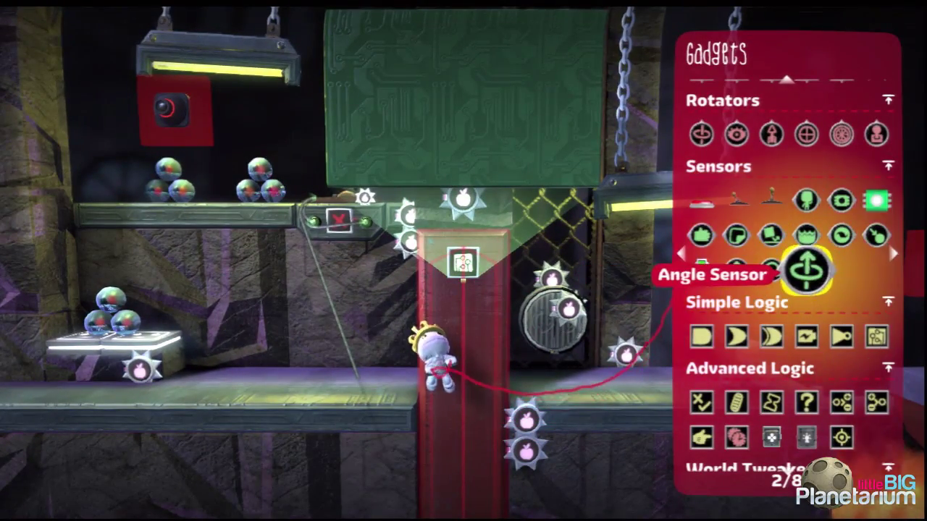
# Place a Speed Sensor in the upper left corner of the red block's open circuit board
pyautogui.press('Escape')
pyautogui.press('Return')
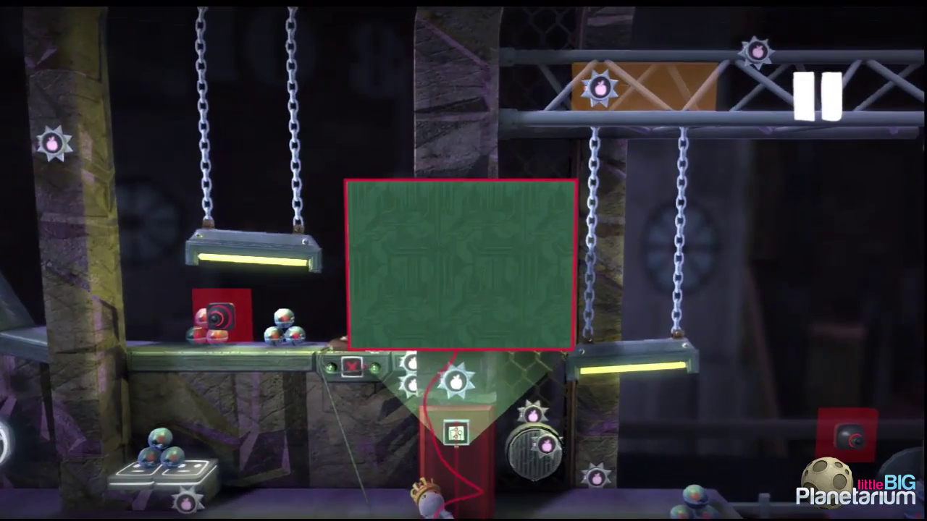
pyautogui.press('Escape')
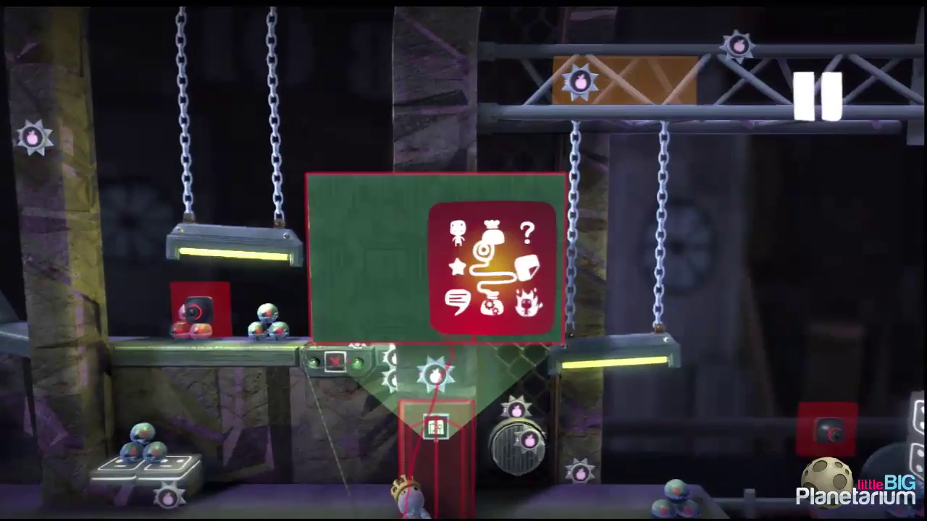
pyautogui.press('Return')
pyautogui.press('Left')
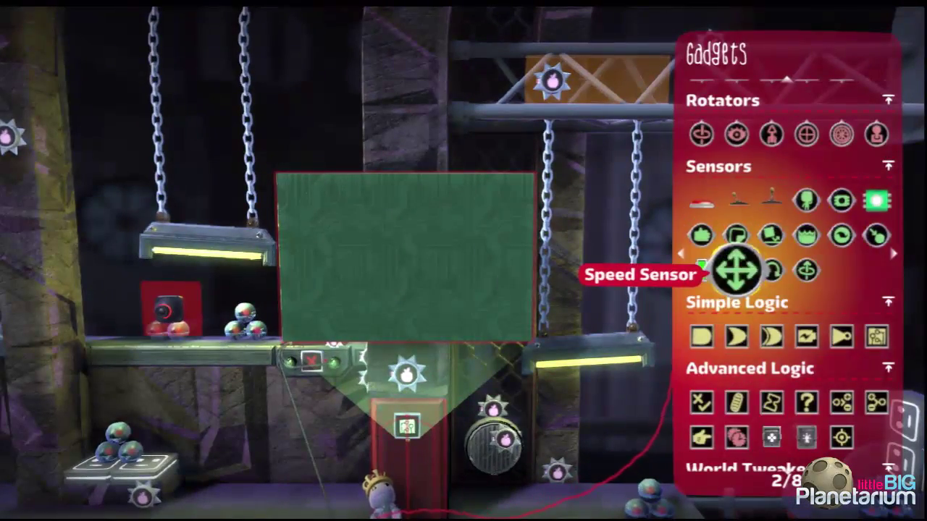
pyautogui.press('Return')
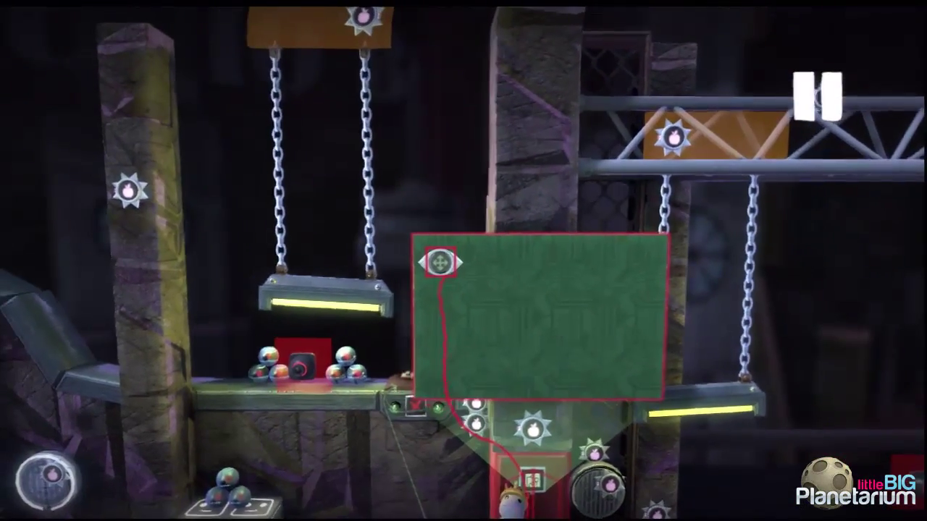
pyautogui.press('Escape')
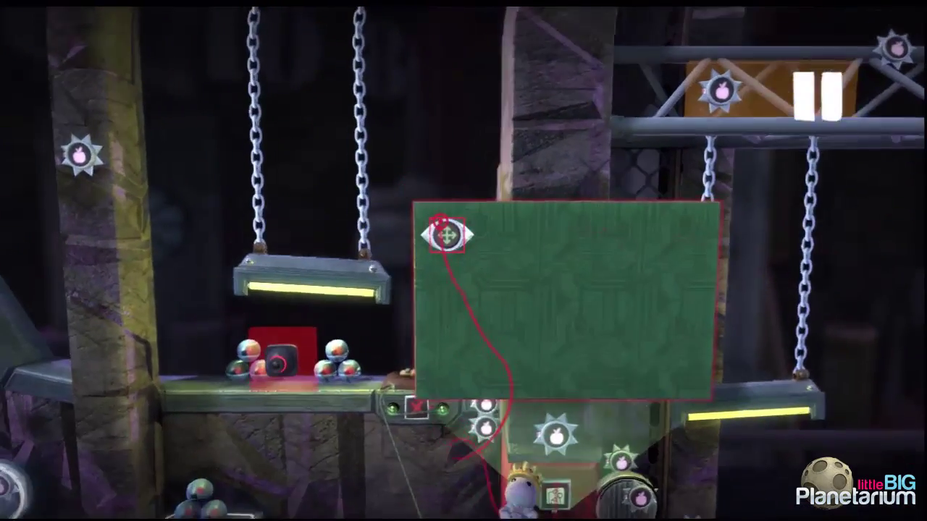
# Set the speed sensor's directions to Up/Down Only and its maximum speed to 3.0
pyautogui.click(443, 230)
pyautogui.press('Down')
pyautogui.press('Right')
pyautogui.press('Right')
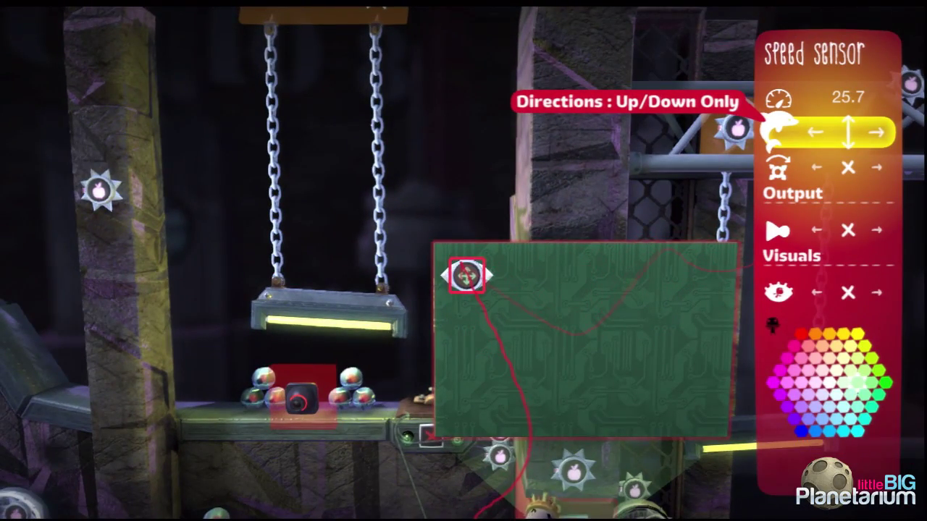
pyautogui.press('Up')
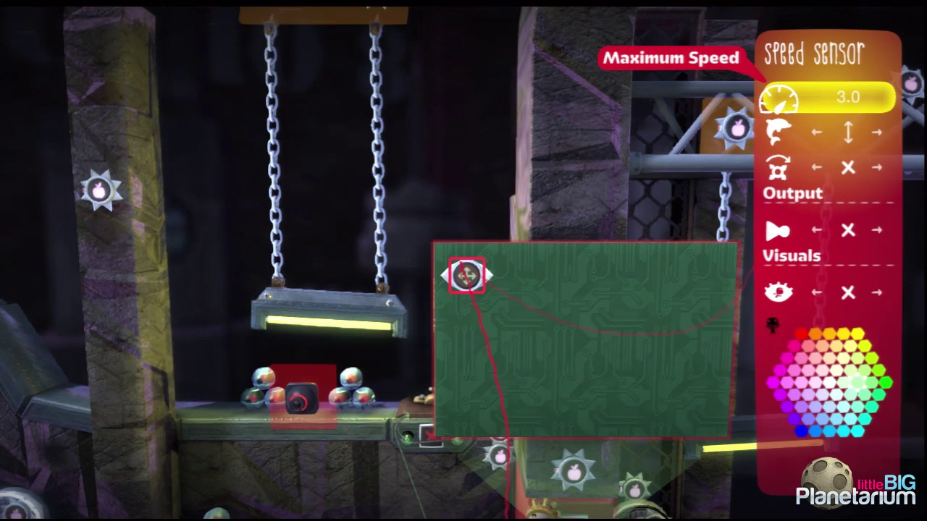
pyautogui.press('Escape')
pyautogui.press('Escape')
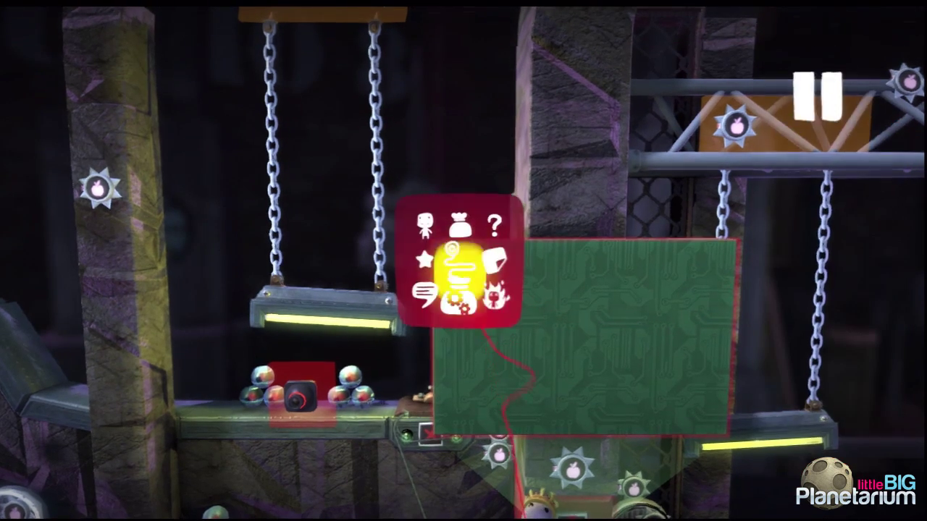
# Place a Servo Movement sound object on the circuit board to the right of the speed sensor
pyautogui.press('Return')
pyautogui.press('Down')
pyautogui.press('Right')
pyautogui.press('Right')
pyautogui.press('Right')
pyautogui.press('Right')
pyautogui.press('Right')
pyautogui.press('Right')
pyautogui.press('Right')
pyautogui.press('Right')
pyautogui.press('Right')
pyautogui.press('Right')
pyautogui.press('Right')
pyautogui.press('Right')
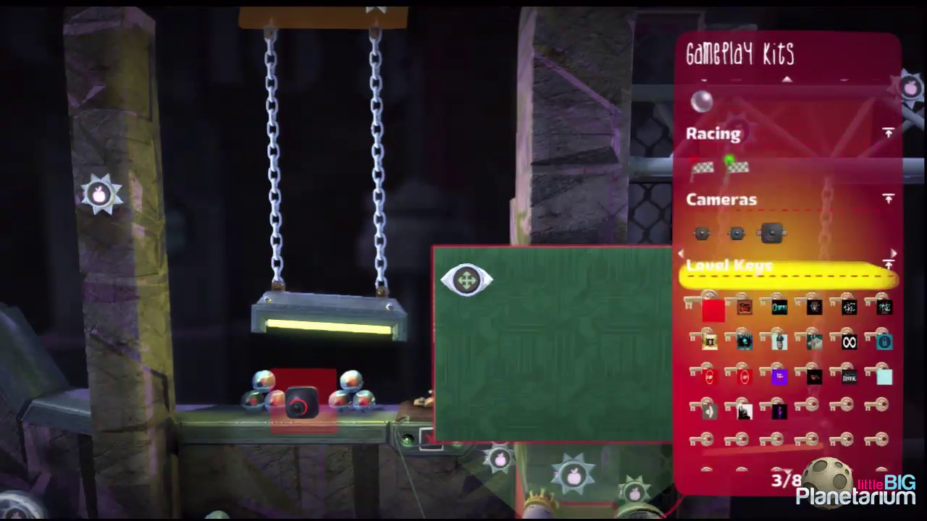
pyautogui.press('pagedown')
pyautogui.press('Down')
pyautogui.press('Down')
pyautogui.press('Down')
pyautogui.press('Down')
pyautogui.press('Down')
pyautogui.press('Down')
pyautogui.press('Down')
pyautogui.press('Down')
pyautogui.press('Down')
pyautogui.press('Down')
pyautogui.press('Down')
pyautogui.press('Down')
pyautogui.press('Down')
pyautogui.press('Down')
pyautogui.press('Down')
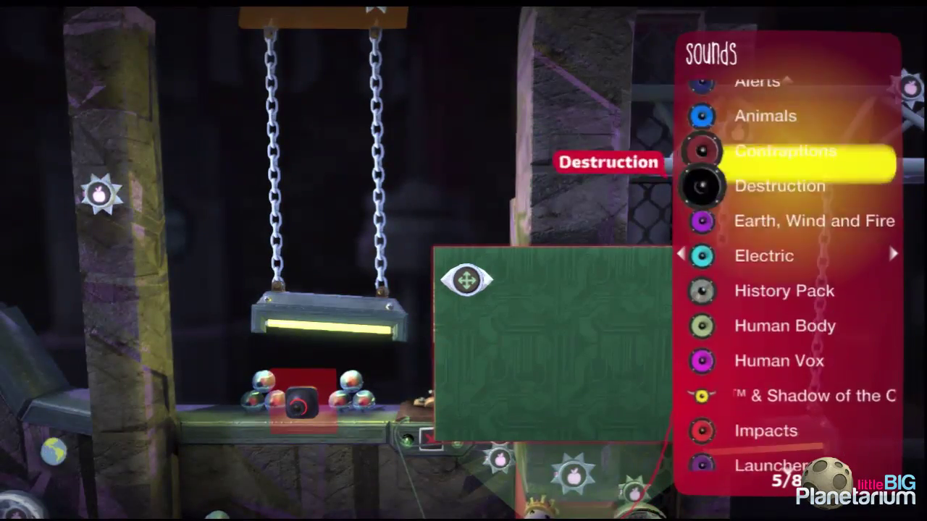
pyautogui.press('Down')
pyautogui.press('Down')
pyautogui.press('Down')
pyautogui.press('Down')
pyautogui.press('Down')
pyautogui.press('Down')
pyautogui.press('Down')
pyautogui.press('Down')
pyautogui.press('Down')
pyautogui.press('Down')
pyautogui.press('Down')
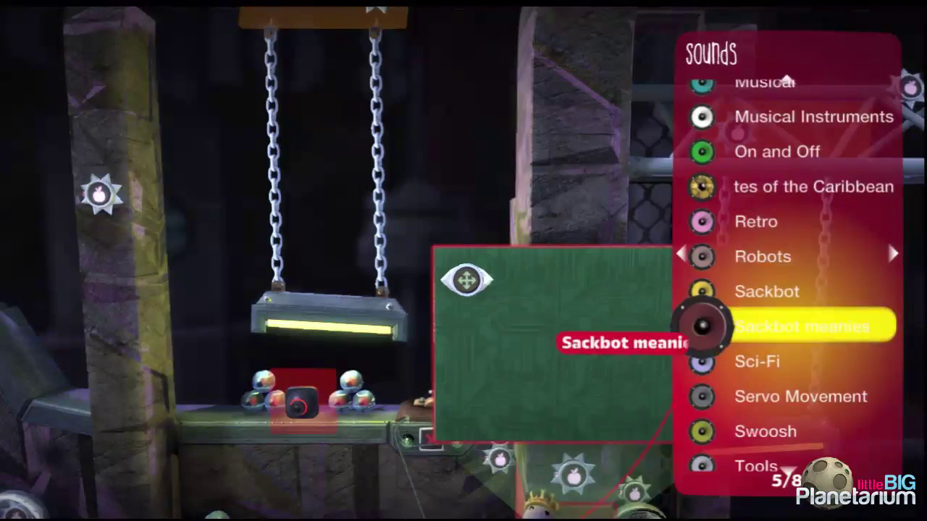
pyautogui.press('Return')
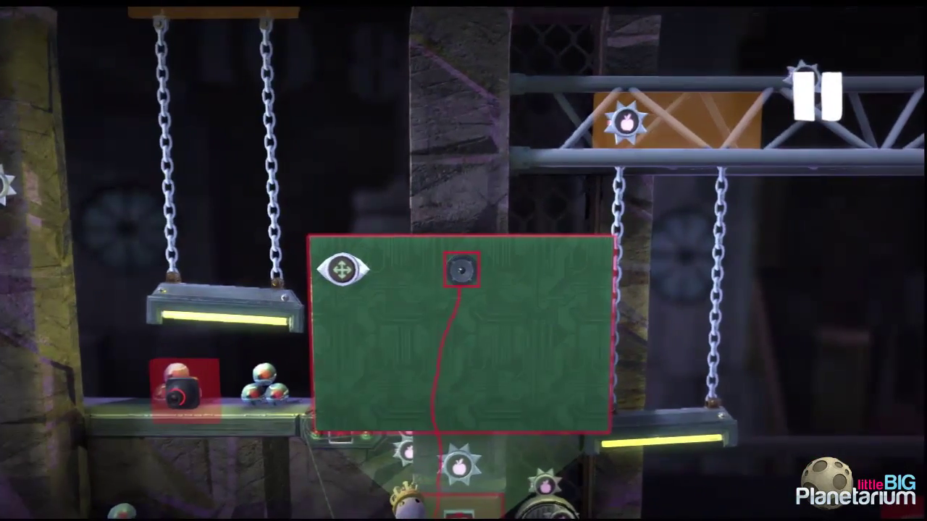
pyautogui.press('Return')
# Choose servo motor 3 as the sound played by the Servo Movement object
pyautogui.press('Return')
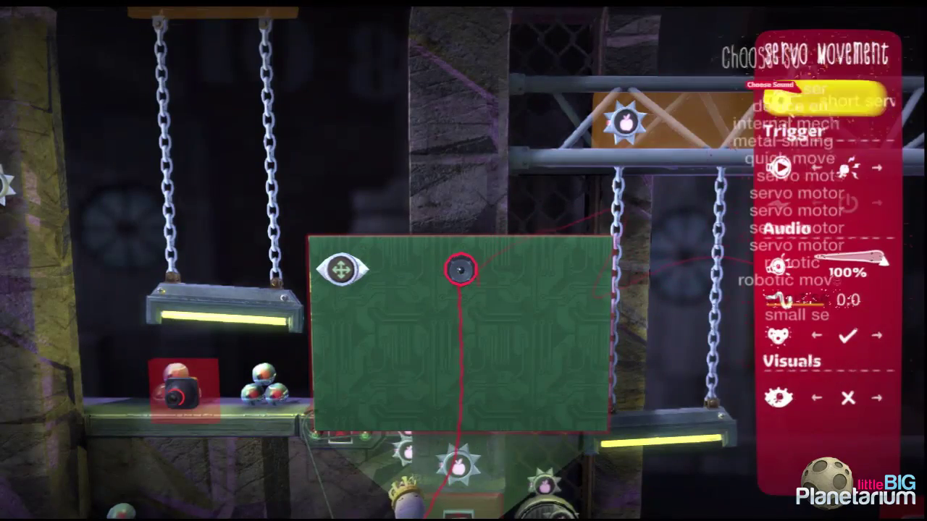
pyautogui.press('Down')
pyautogui.press('Down')
pyautogui.press('Down')
pyautogui.press('Down')
pyautogui.press('Down')
pyautogui.press('Down')
pyautogui.press('Down')
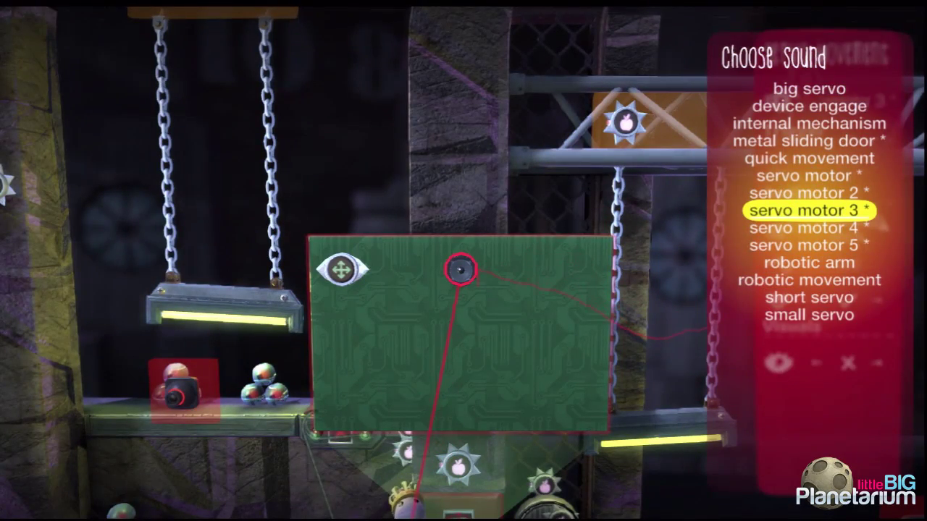
pyautogui.press('Return')
pyautogui.press('Down')
pyautogui.press('Escape')
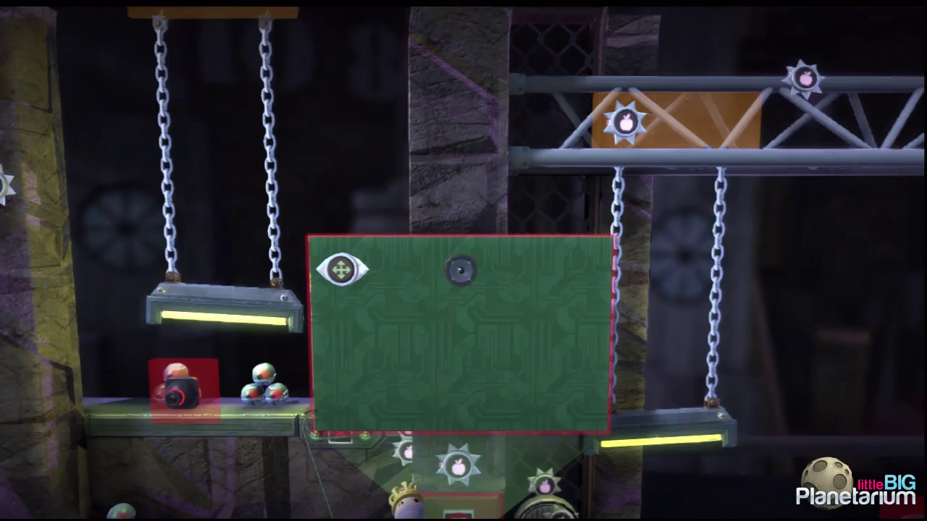
# Wire the speed sensor's output to the Servo Movement sound object's input
pyautogui.press('Escape')
pyautogui.press('Escape')
pyautogui.moveTo(426, 263); pyautogui.dragTo(457, 260)
# Set the Servo Movement sound object's input action to Modify Sound
pyautogui.rightClick(457, 259)
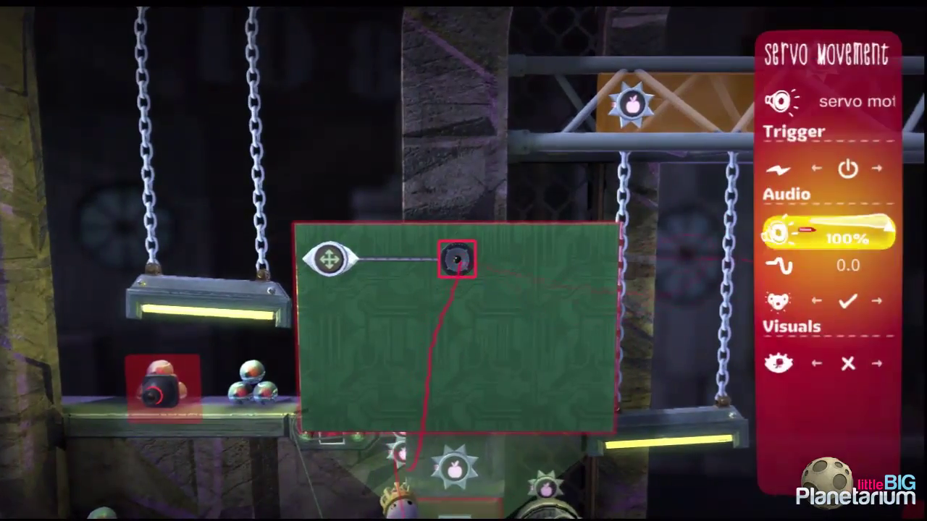
pyautogui.press('Up')
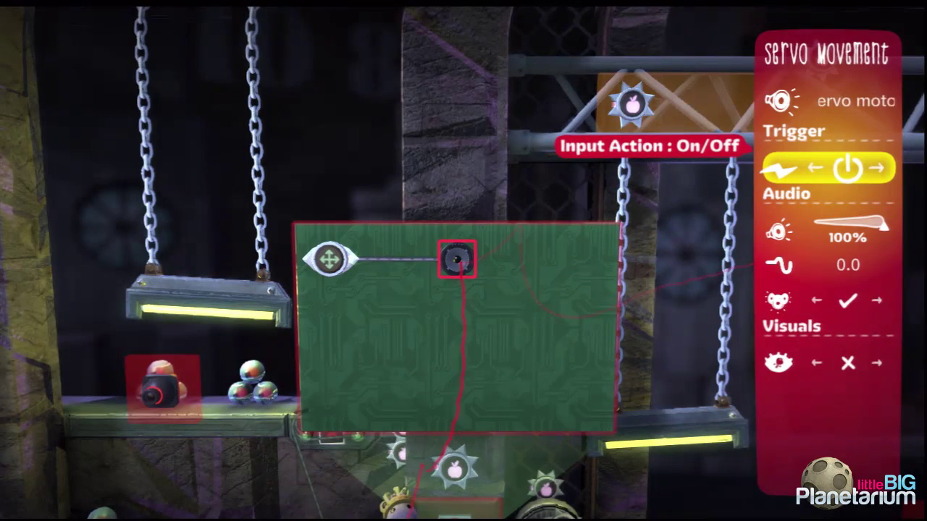
pyautogui.press('Right')
pyautogui.press('Right')
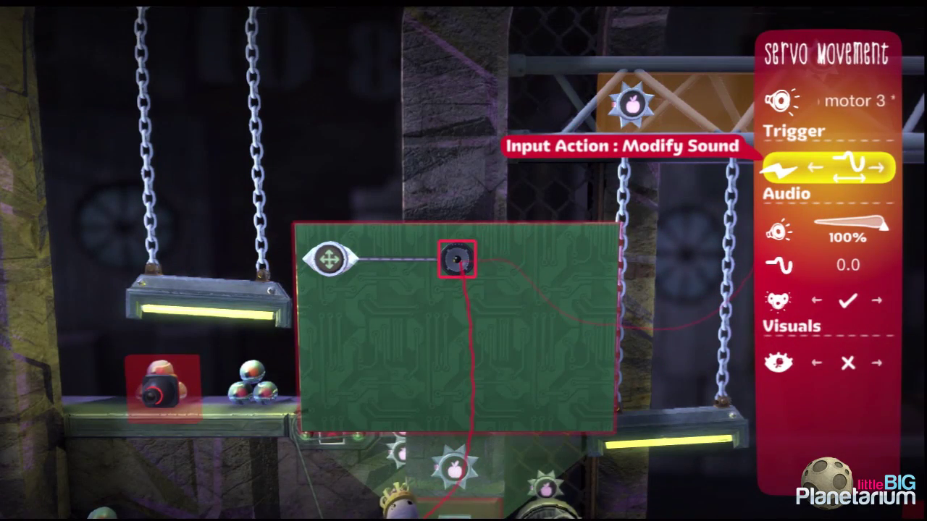
pyautogui.press('Escape')
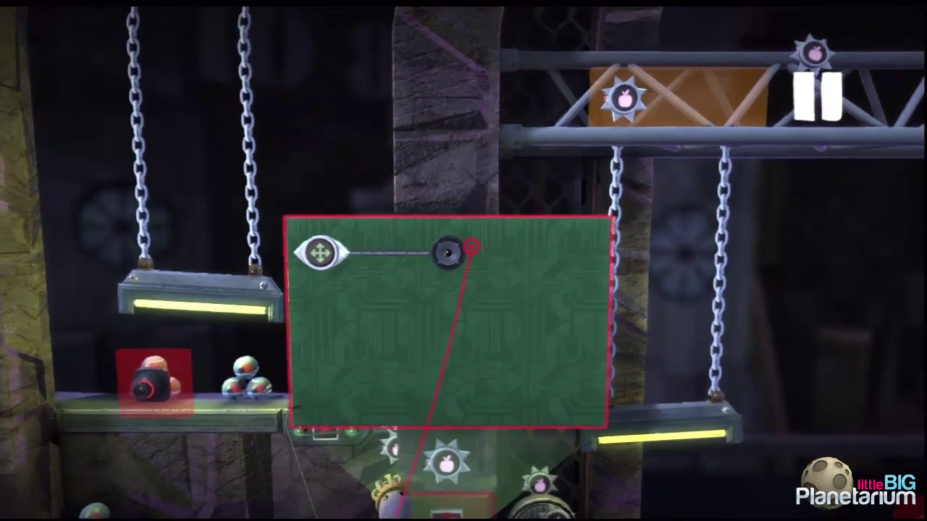
# Place a Selector with 3 ports below the sound object, to the right of the second speed sensor
pyautogui.press('Escape')
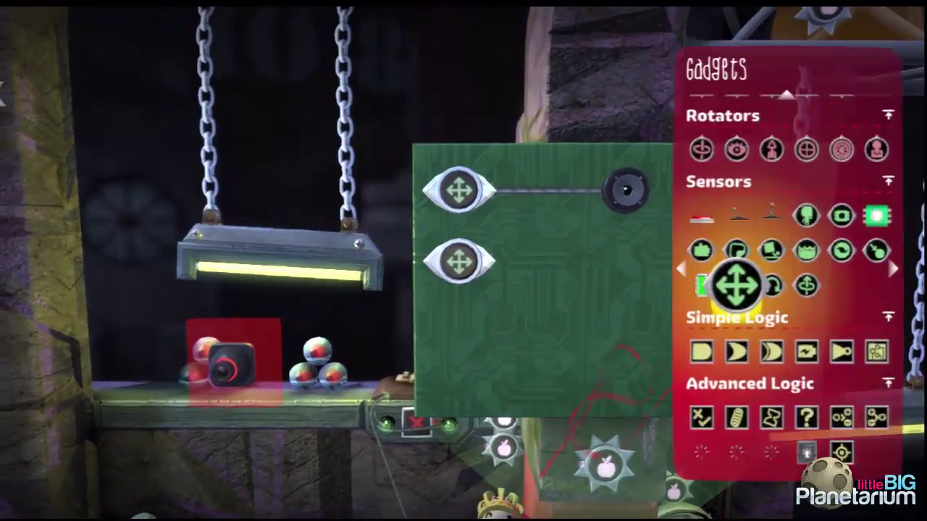
pyautogui.press('Down')
pyautogui.press('Down')
pyautogui.press('Down')
pyautogui.press('Left')
pyautogui.press('Return')
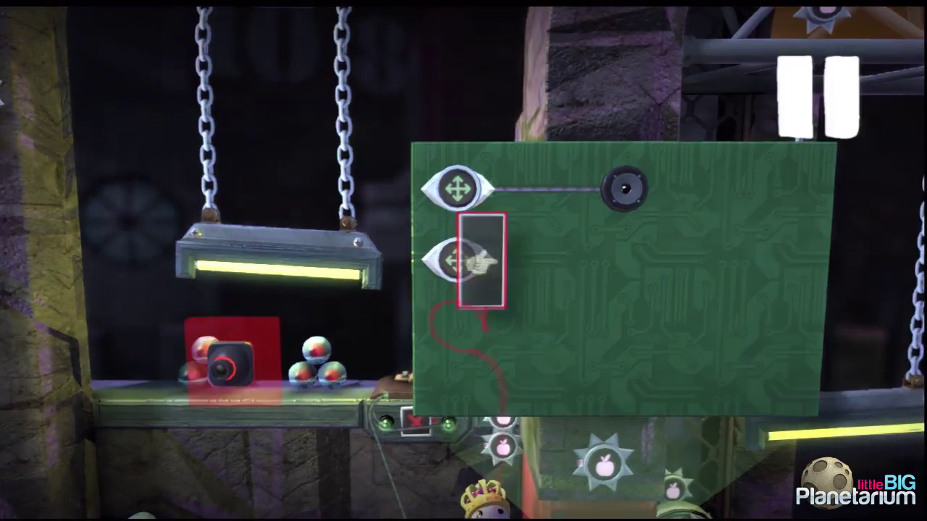
pyautogui.press('Return')
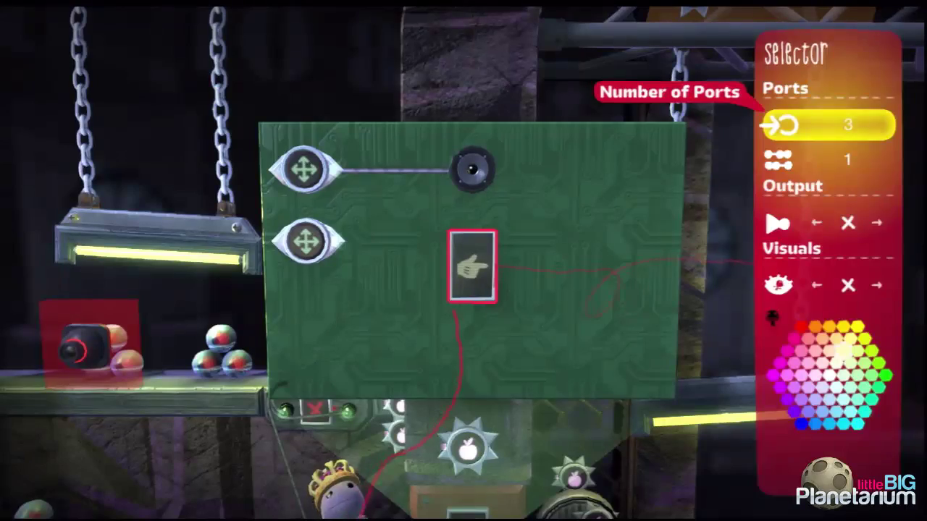
pyautogui.press('Escape')
pyautogui.press('Escape')
pyautogui.press('Escape')
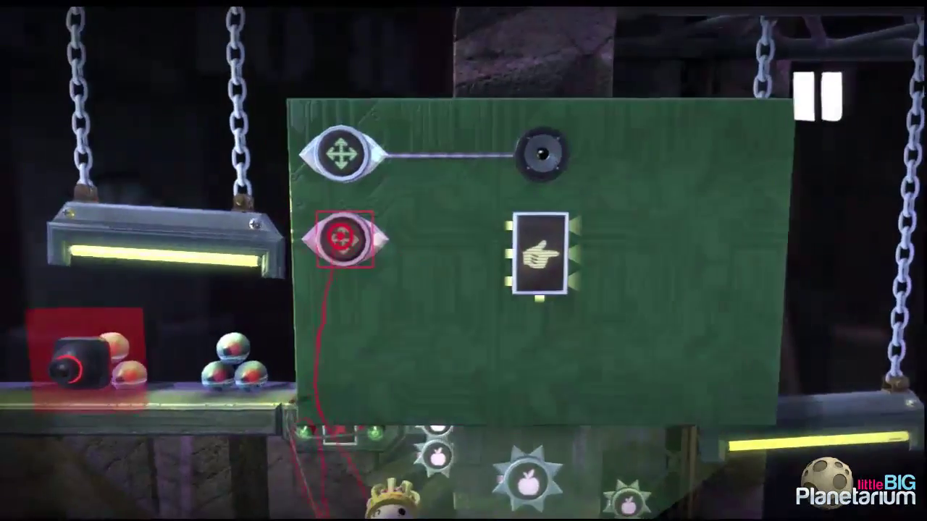
# Set the second speed sensor's maximum speed to 0.1 and wire its output to the selector's third input
pyautogui.click(341, 237)
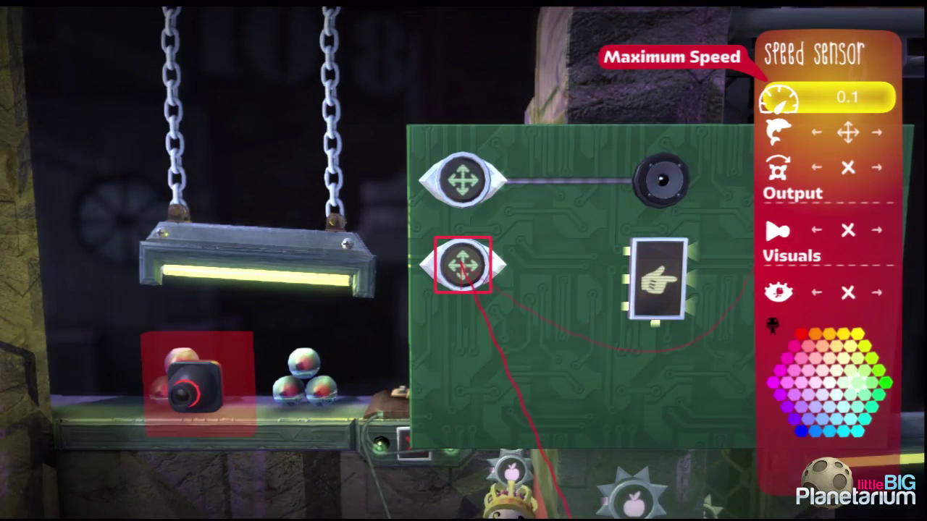
pyautogui.press('Escape')
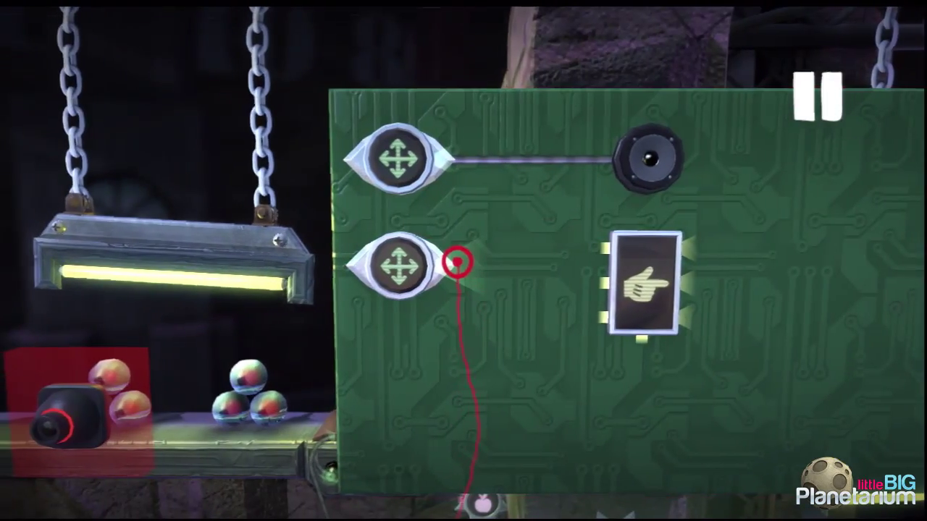
pyautogui.click(457, 263)
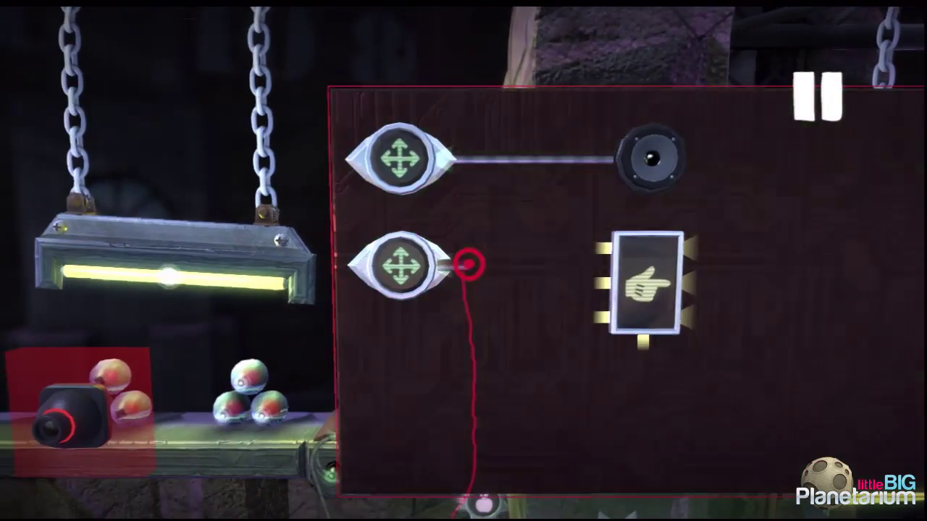
pyautogui.click(497, 268)
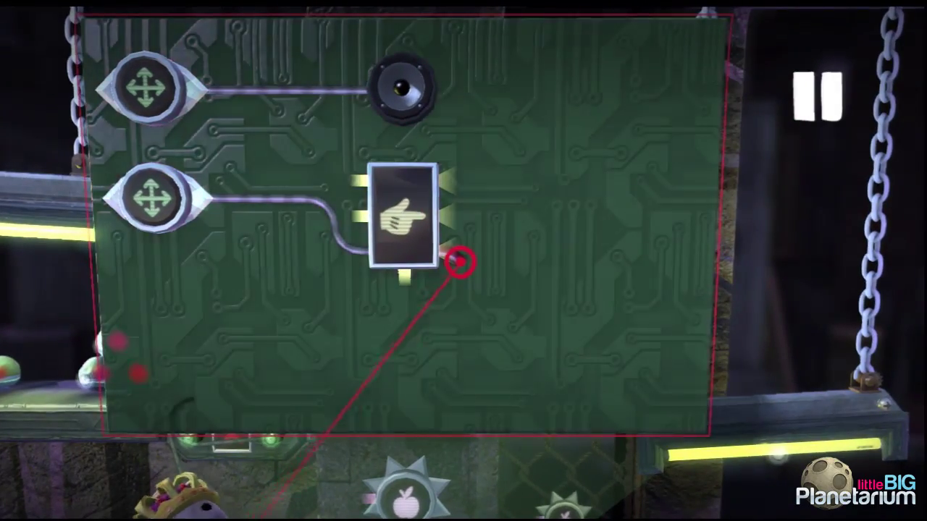
# Wire the selector's third output back to its own second input and review the selector's port settings
pyautogui.click(460, 262)
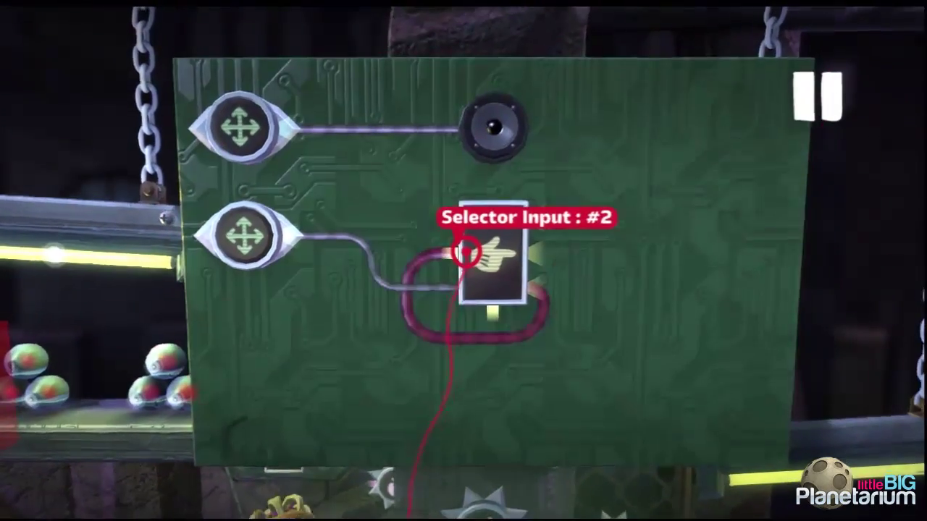
pyautogui.click(376, 214)
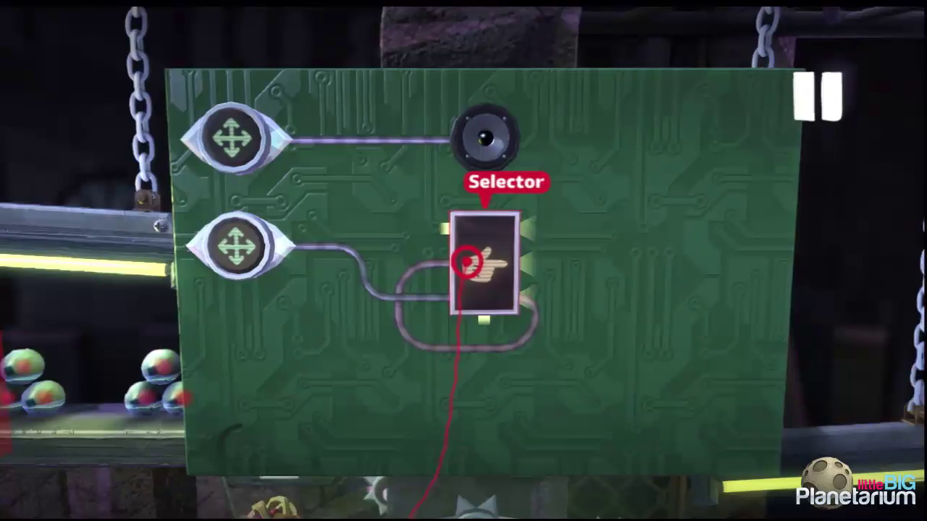
pyautogui.click(466, 263)
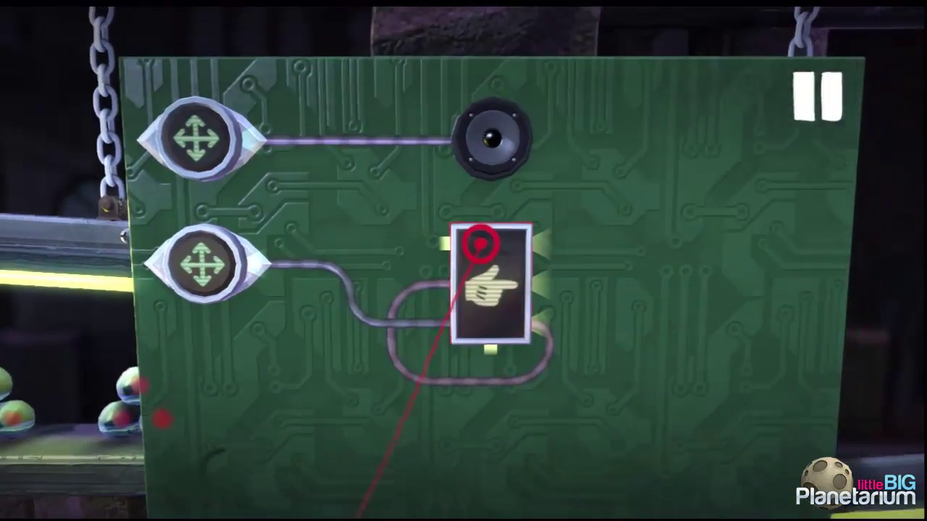
pyautogui.click(480, 245)
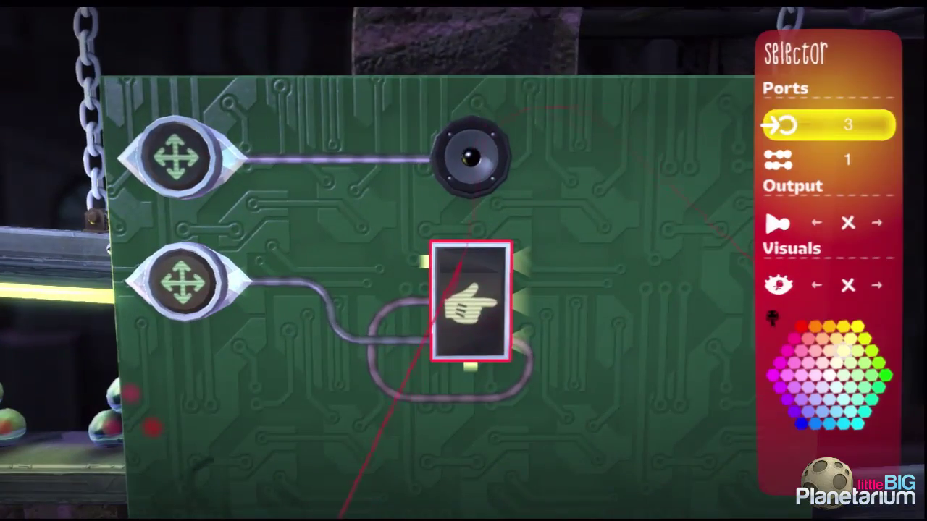
pyautogui.press('Down')
pyautogui.press('Escape')
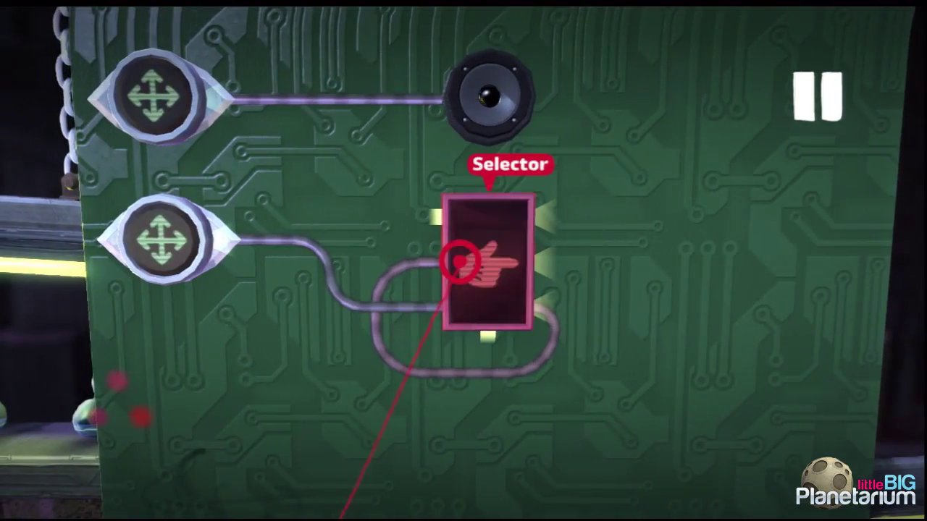
# Place an Impacts sound object on the circuit board to the right of the selector
pyautogui.press('z')
pyautogui.press('Down')
pyautogui.press('Return')
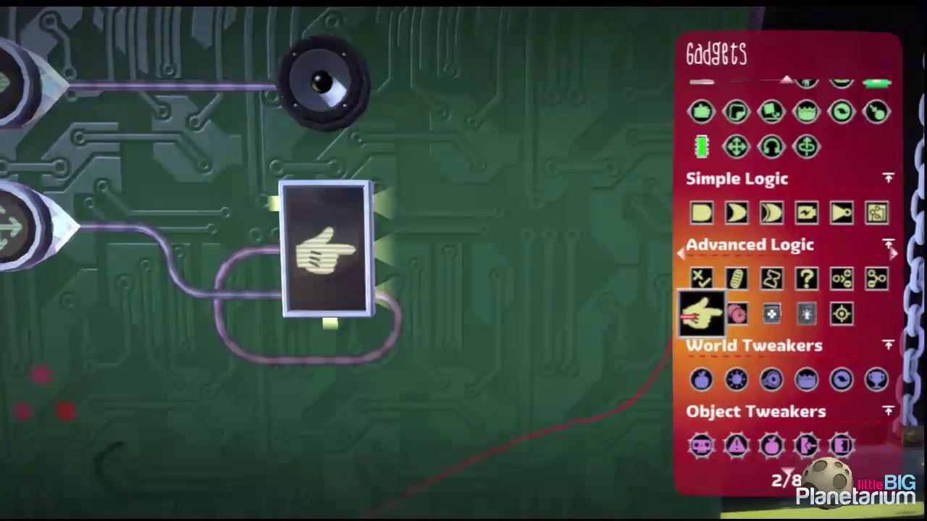
pyautogui.press('Right')
pyautogui.press('Down')
pyautogui.press('Right')
pyautogui.press('Down')
pyautogui.press('Down')
pyautogui.press('Down')
pyautogui.press('pagedown')
pyautogui.press('Down')
pyautogui.press('Down')
pyautogui.press('Down')
pyautogui.press('Down')
pyautogui.press('Down')
pyautogui.press('Down')
pyautogui.press('Down')
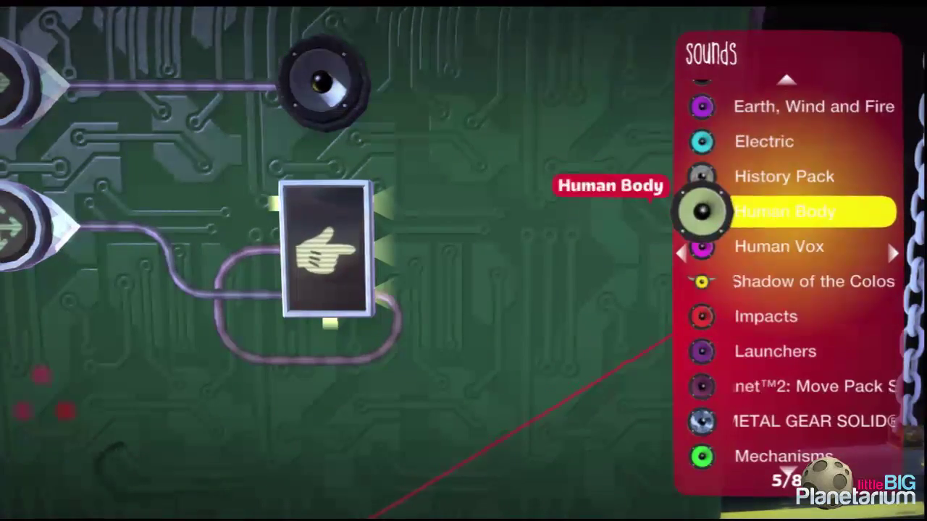
pyautogui.press('Return')
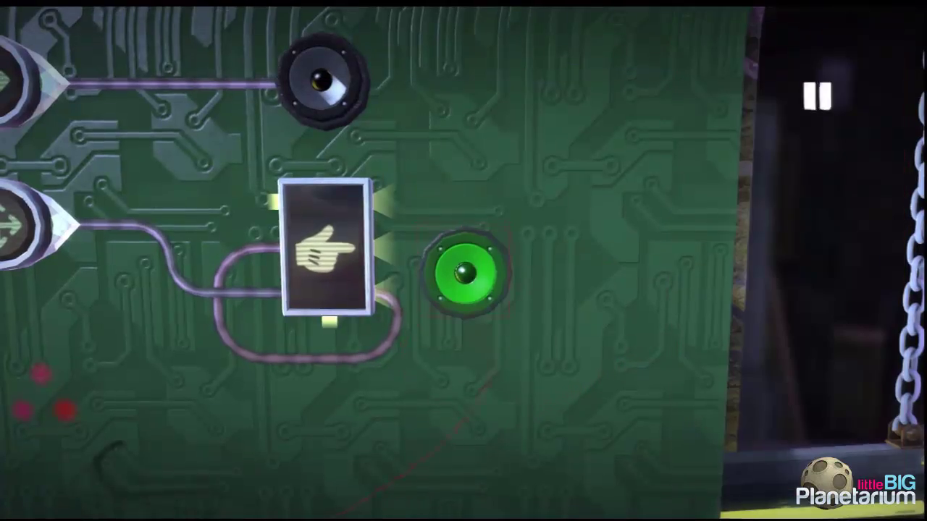
pyautogui.press('Escape')
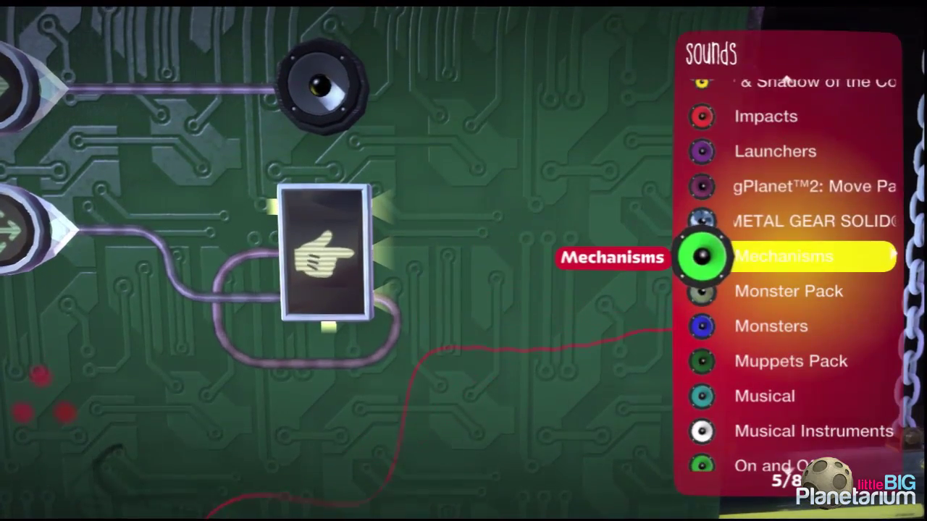
pyautogui.press('Down')
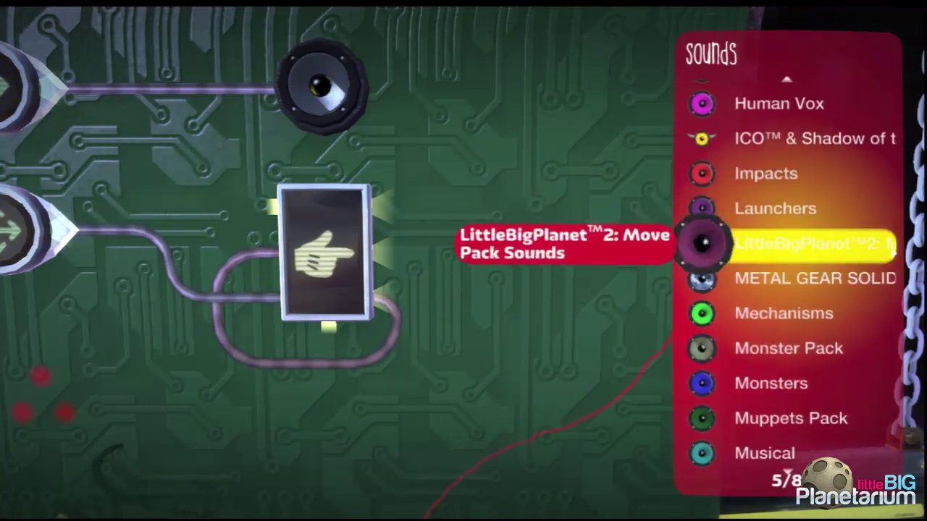
pyautogui.press('Return')
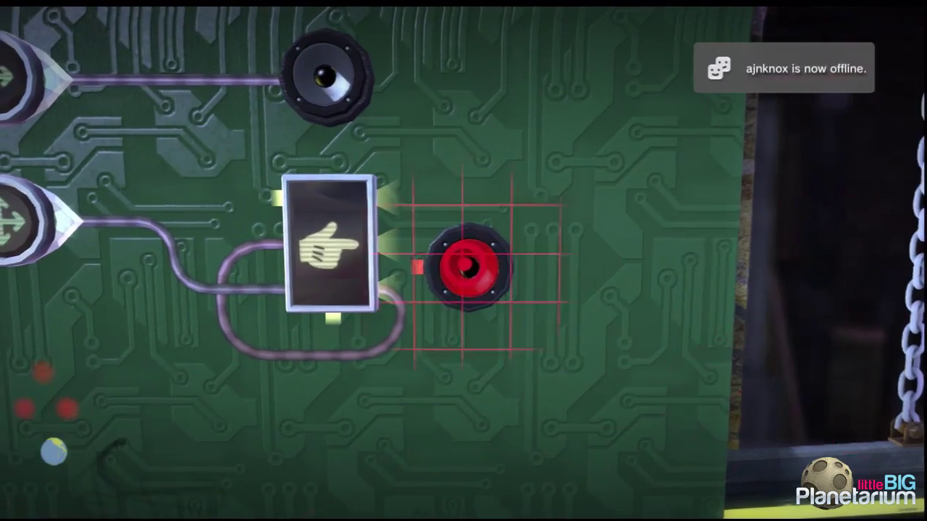
# Set the Impacts object to a heavy metal sound and wire the selector's second output to it
pyautogui.press('Return')
pyautogui.press('Down')
pyautogui.press('Down')
pyautogui.press('Down')
pyautogui.press('Down')
pyautogui.press('Down')
pyautogui.press('Down')
pyautogui.press('Down')
pyautogui.press('Down')
pyautogui.press('Down')
pyautogui.press('Down')
pyautogui.press('Down')
pyautogui.press('Down')
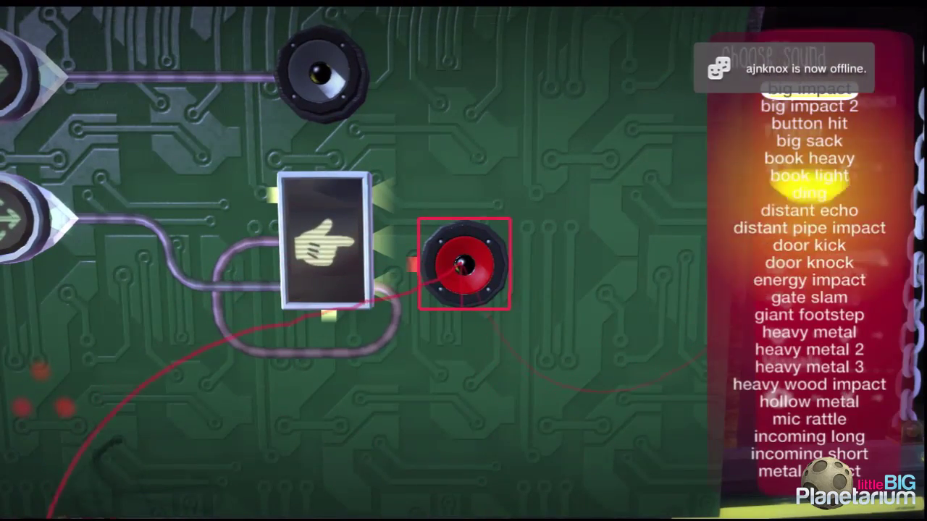
pyautogui.press('Return')
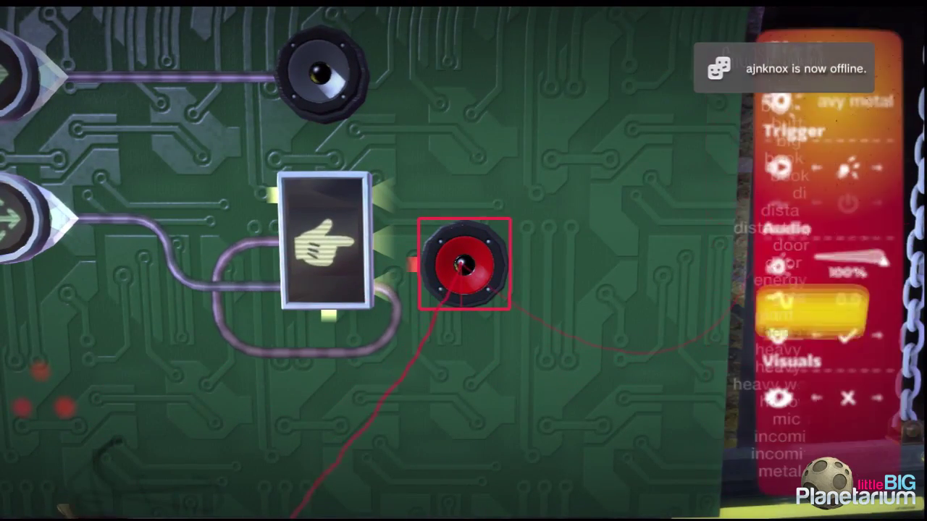
pyautogui.press('Escape')
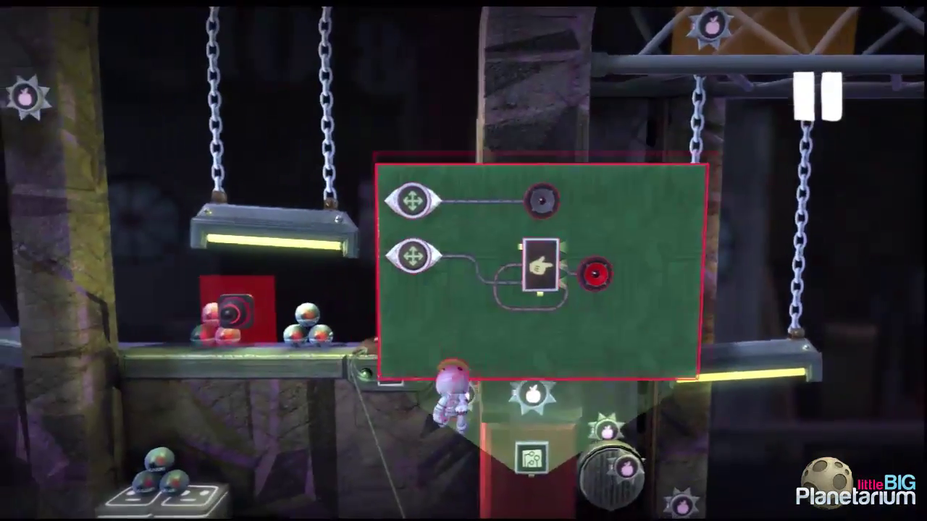
# Pull the lever back and forth to test the block's movement and impact sounds
pyautogui.press('Escape')
pyautogui.press('Up')
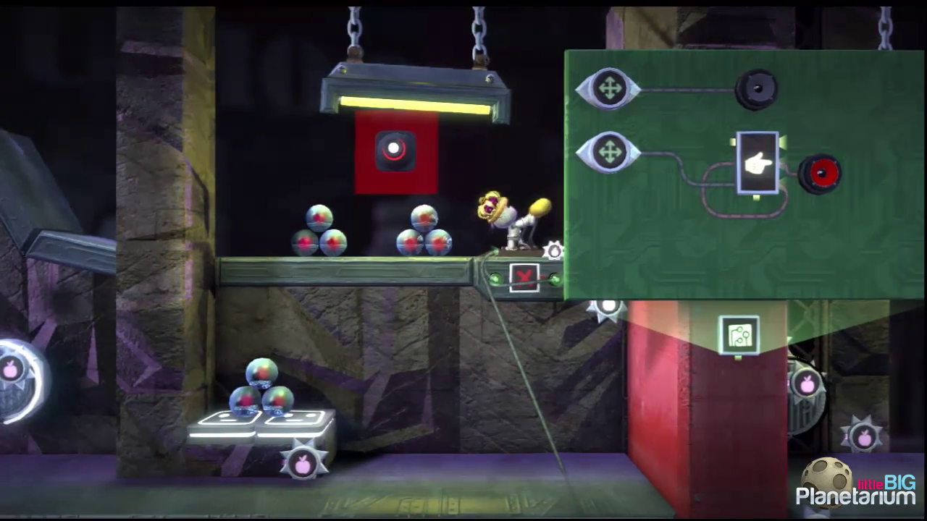
pyautogui.press('Left')
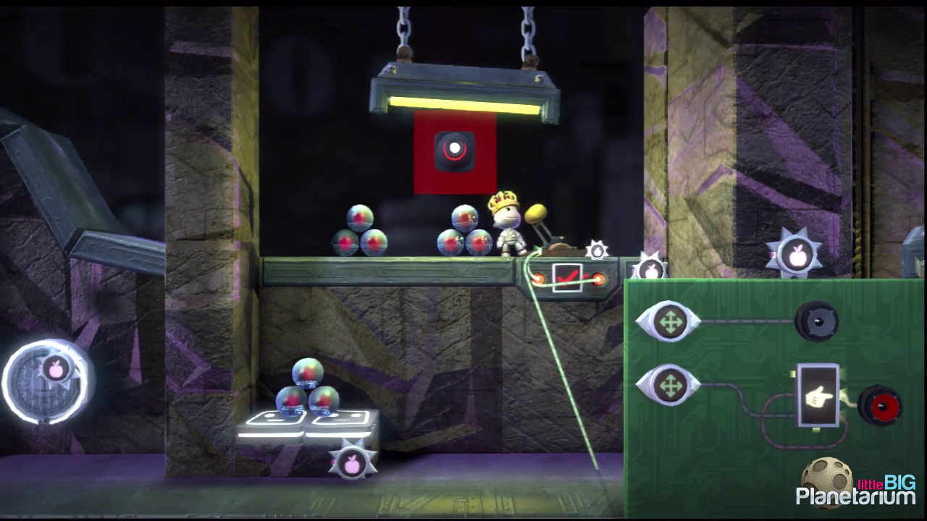
pyautogui.press('Right')
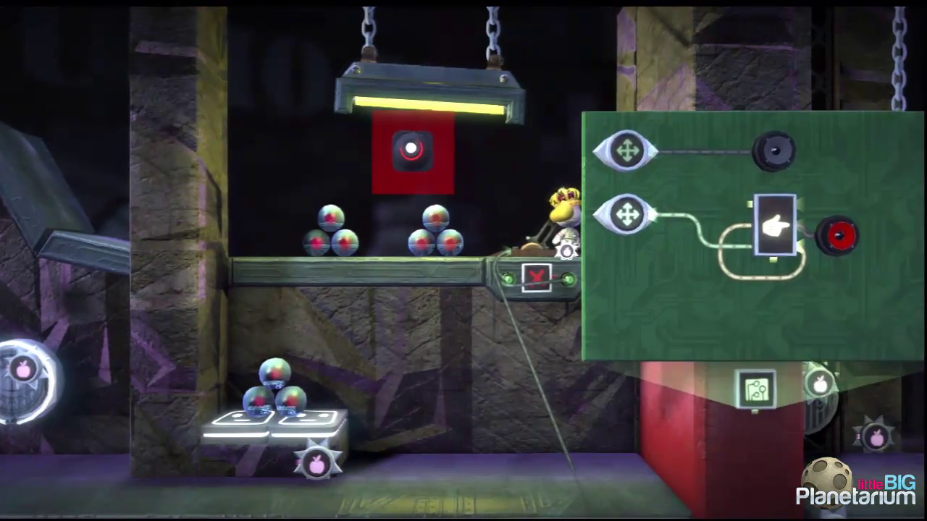
pyautogui.press('Left')
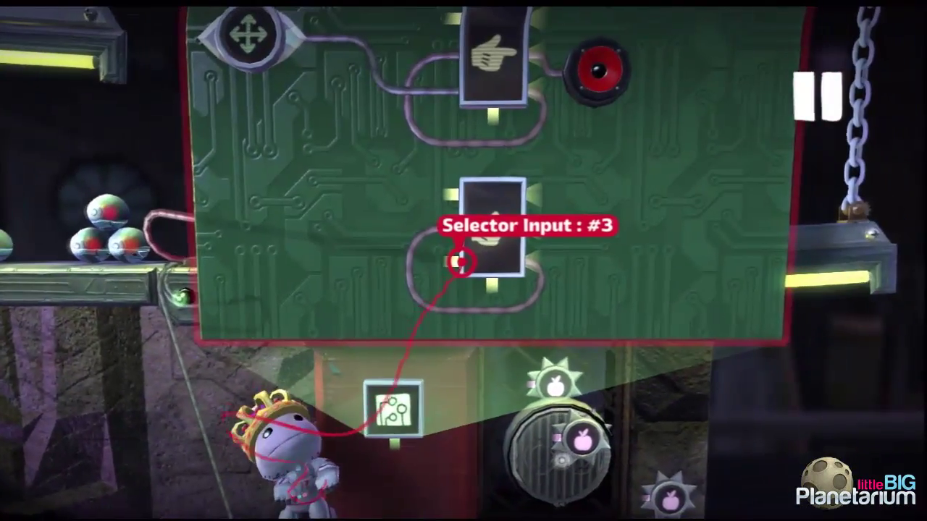
# Wire the lever's output to the lower selector's third input and place a Mechanisms sound object beside that selector
pyautogui.click(462, 262)
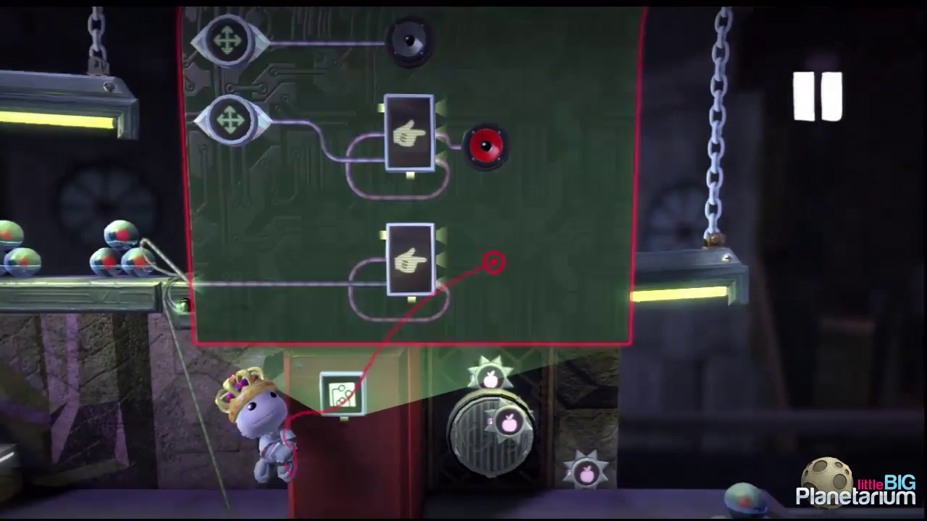
pyautogui.press('z')
pyautogui.press('Return')
pyautogui.press('Down')
pyautogui.press('Down')
pyautogui.press('Down')
pyautogui.press('Down')
pyautogui.press('Down')
pyautogui.press('Down')
pyautogui.press('Down')
pyautogui.press('Down')
pyautogui.press('Down')
pyautogui.press('Down')
pyautogui.press('Down')
pyautogui.press('Down')
pyautogui.press('Down')
pyautogui.press('Down')
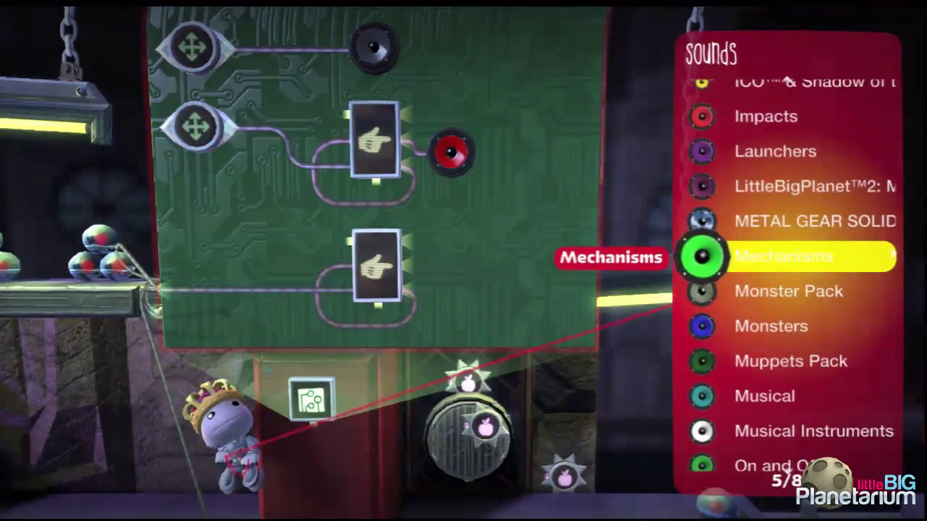
pyautogui.press('Return')
pyautogui.press('Return')
pyautogui.press('Escape')
pyautogui.press('Escape')
pyautogui.moveTo(462, 262); pyautogui.dragTo(463, 267)
pyautogui.moveTo(433, 210); pyautogui.dragTo(464, 262)
# Set the Mechanisms sound object to switch 3 and wire the lower selector's second output to it
pyautogui.click(472, 355)
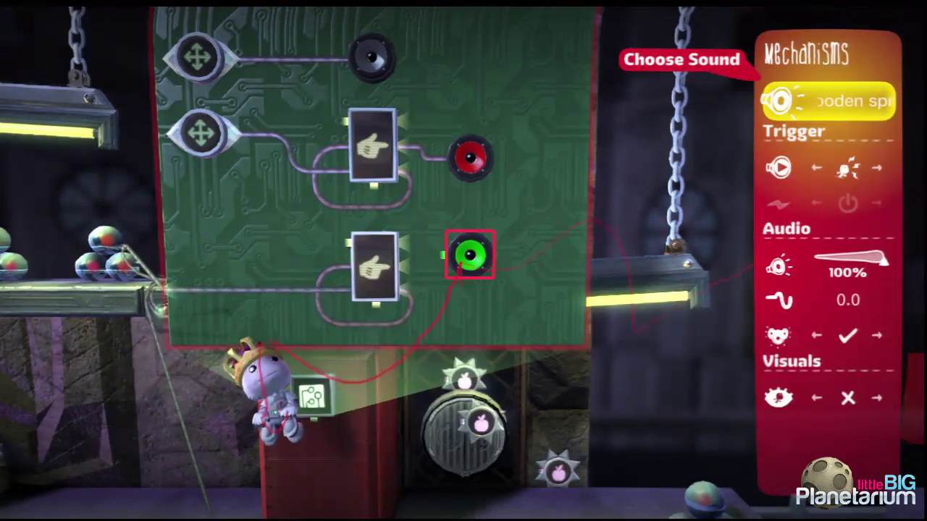
pyautogui.press('Return')
pyautogui.press('Down')
pyautogui.press('Down')
pyautogui.press('Down')
pyautogui.press('Down')
pyautogui.press('Down')
pyautogui.press('Down')
pyautogui.press('Down')
pyautogui.press('Down')
pyautogui.press('Down')
pyautogui.press('Down')
pyautogui.press('Down')
pyautogui.press('Down')
pyautogui.press('Down')
pyautogui.press('Down')
pyautogui.press('Down')
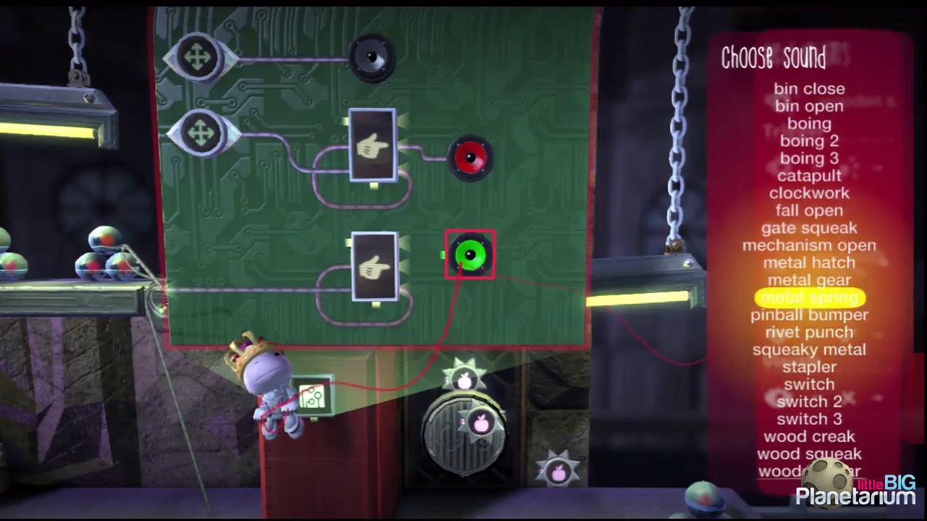
pyautogui.press('Down')
pyautogui.press('Down')
pyautogui.press('Down')
pyautogui.press('Down')
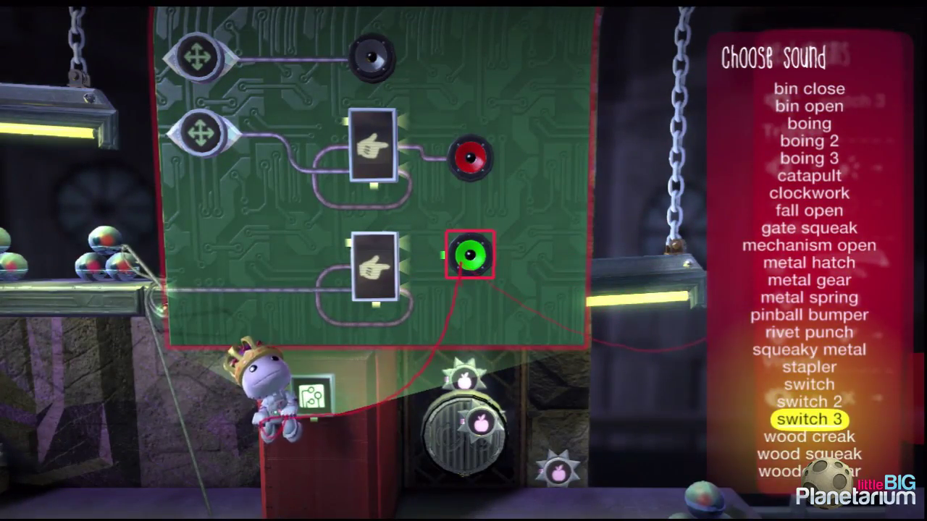
pyautogui.press('Return')
pyautogui.press('Escape')
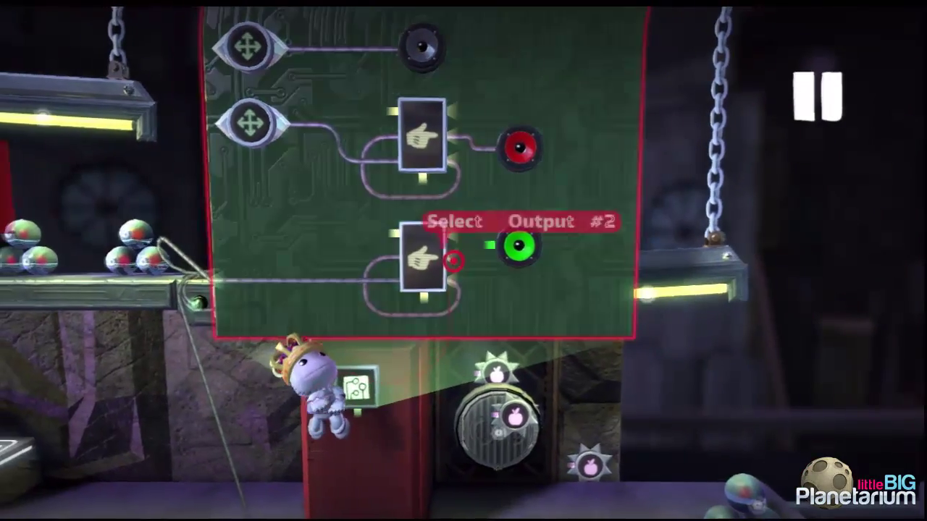
pyautogui.click(453, 260)
pyautogui.click(490, 251)
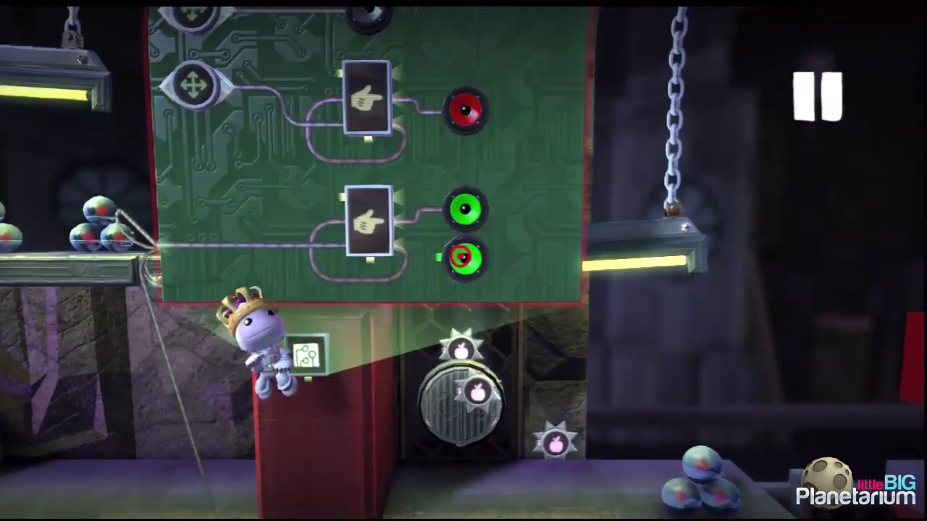
# Place a copy of the Mechanisms sound object directly below the first and set its sound to switch
pyautogui.click(460, 257)
pyautogui.press('Return')
pyautogui.press('Down')
pyautogui.press('Down')
pyautogui.press('Down')
pyautogui.press('Down')
pyautogui.press('Down')
pyautogui.press('Down')
pyautogui.press('Down')
pyautogui.press('Down')
pyautogui.press('Down')
pyautogui.press('Down')
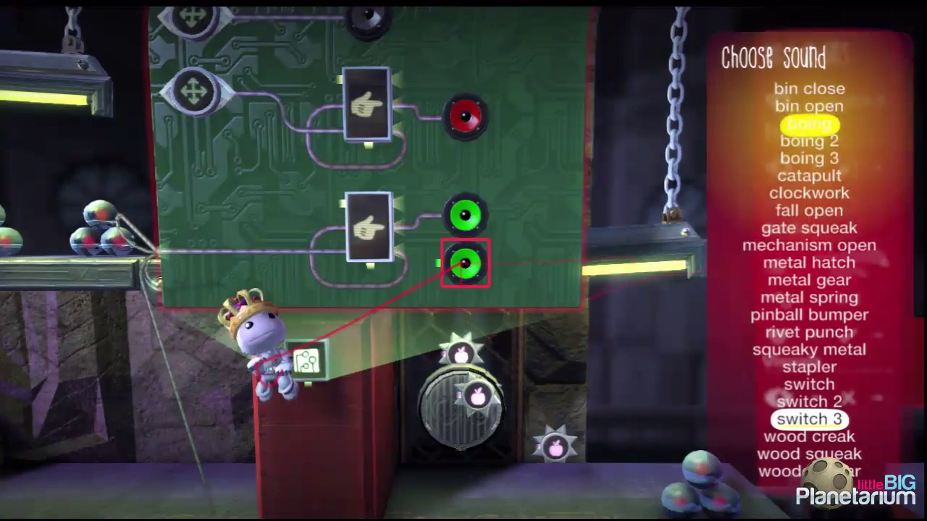
pyautogui.press('Down')
pyautogui.press('Down')
pyautogui.press('Down')
pyautogui.press('Down')
pyautogui.press('Down')
pyautogui.press('Down')
pyautogui.press('Down')
pyautogui.press('Return')
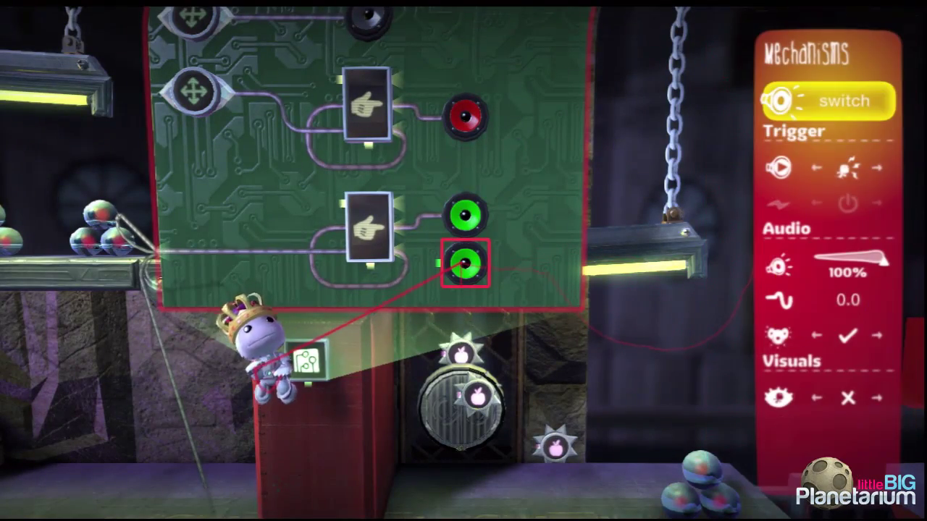
pyautogui.press('Escape')
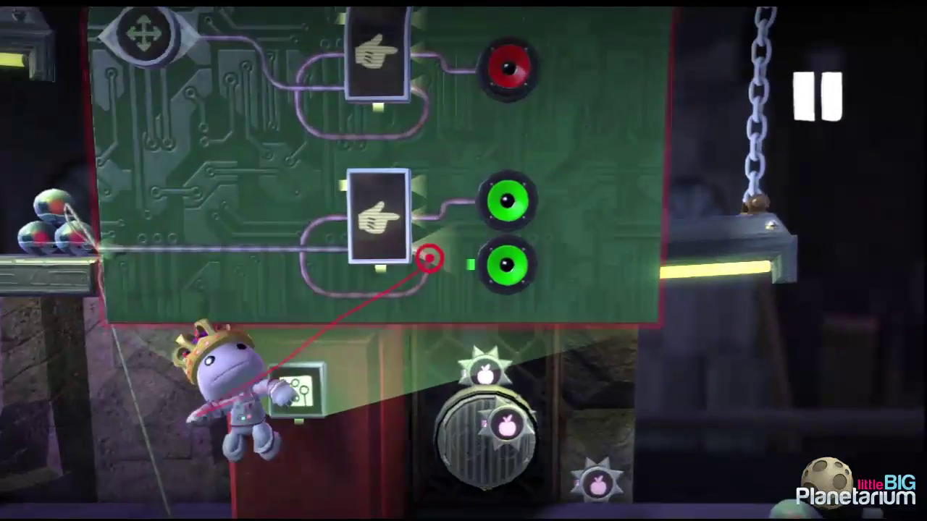
# Wire the lower selector's third output to the copied sound object and work the lever to test the switch sounds
pyautogui.moveTo(428, 259); pyautogui.dragTo(473, 267)
pyautogui.press('Escape')
pyautogui.press('Left')
pyautogui.press('space')
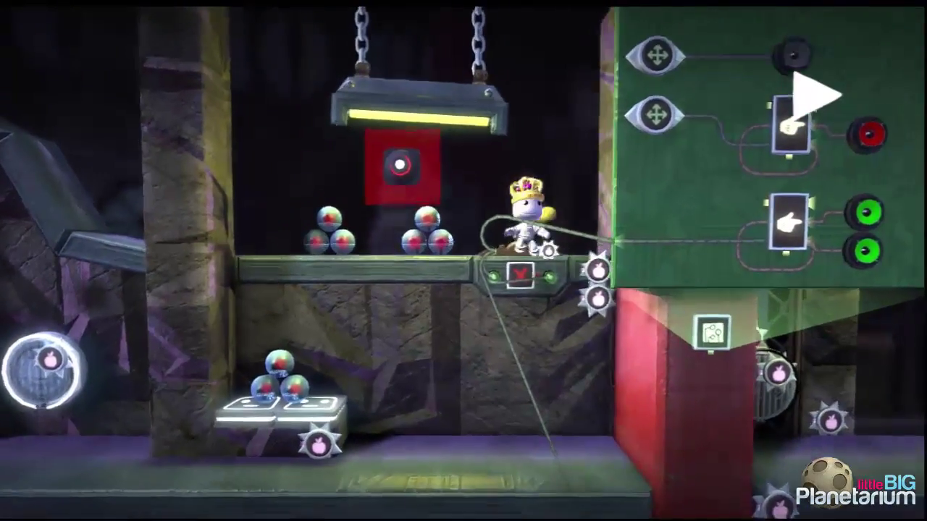
pyautogui.press('Left')
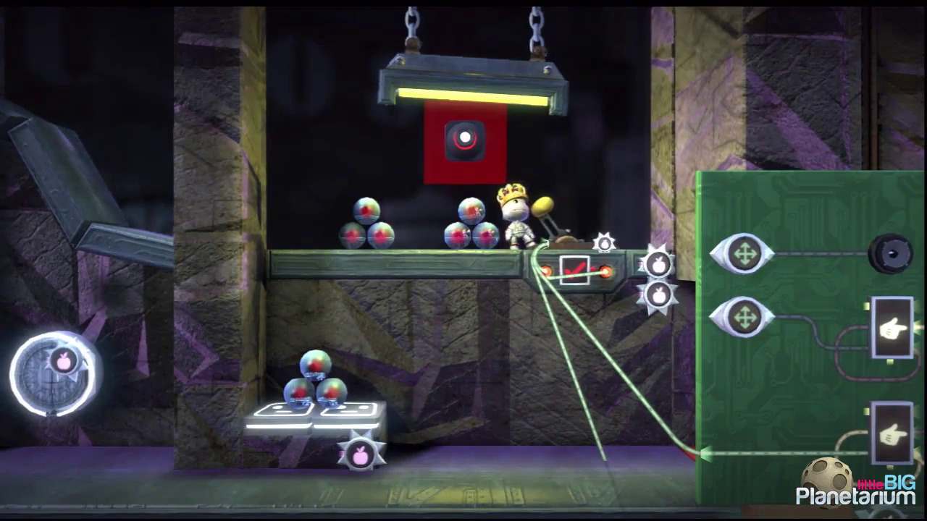
pyautogui.press('Right')
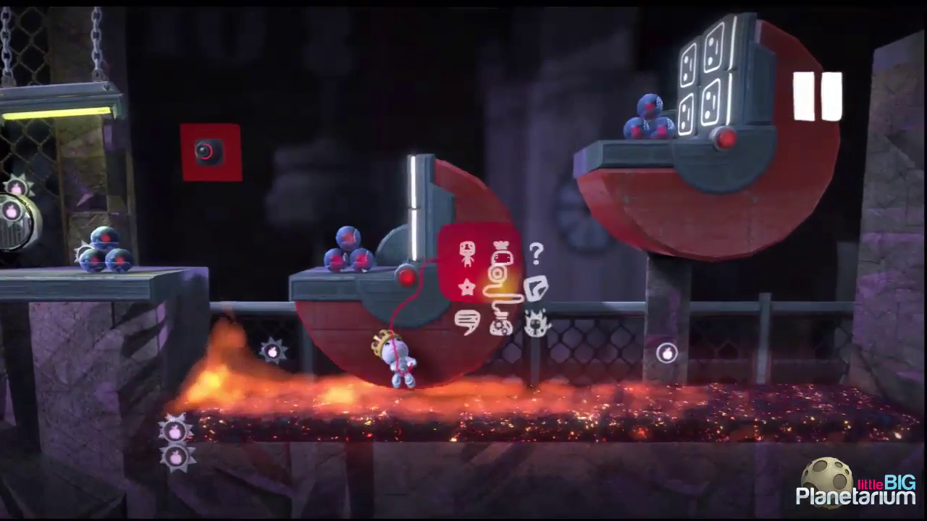
# Place a Microchip on the nearer rotating platform above the fire and open its circuit board
pyautogui.press('Return')
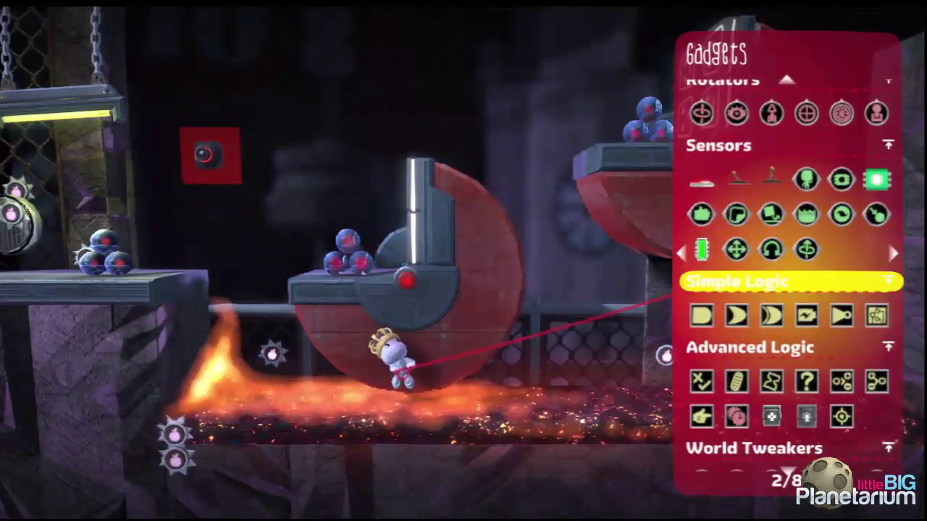
pyautogui.click(429, 240)
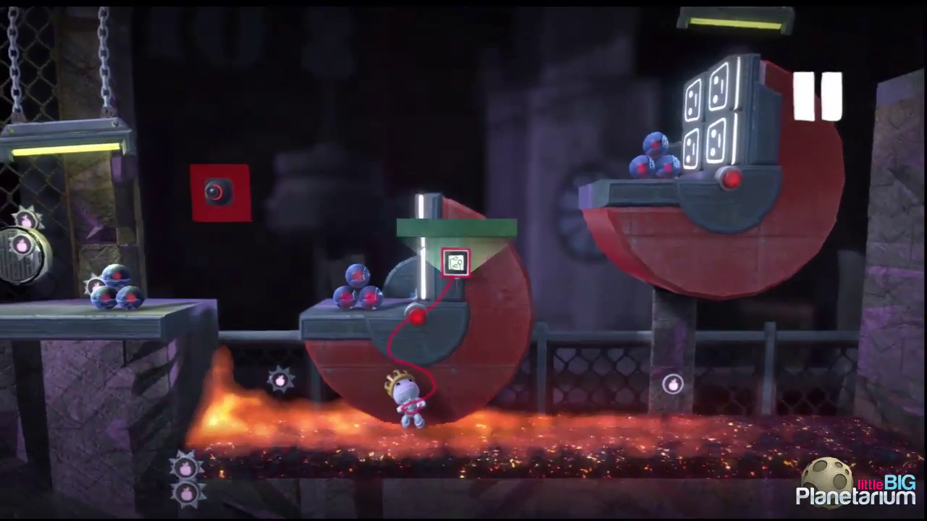
pyautogui.press('Escape')
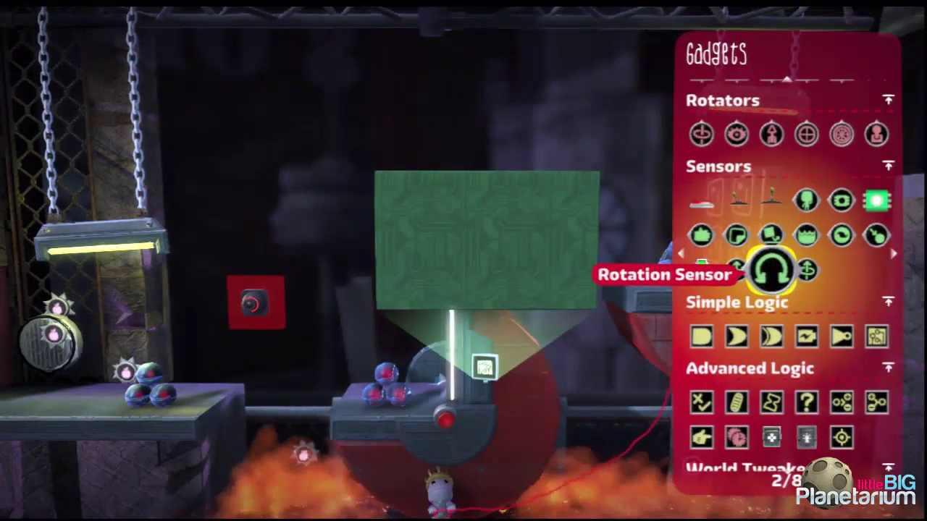
# Place a Rotation Sensor on the rotating platform's circuit board and review its settings
pyautogui.click(772, 269)
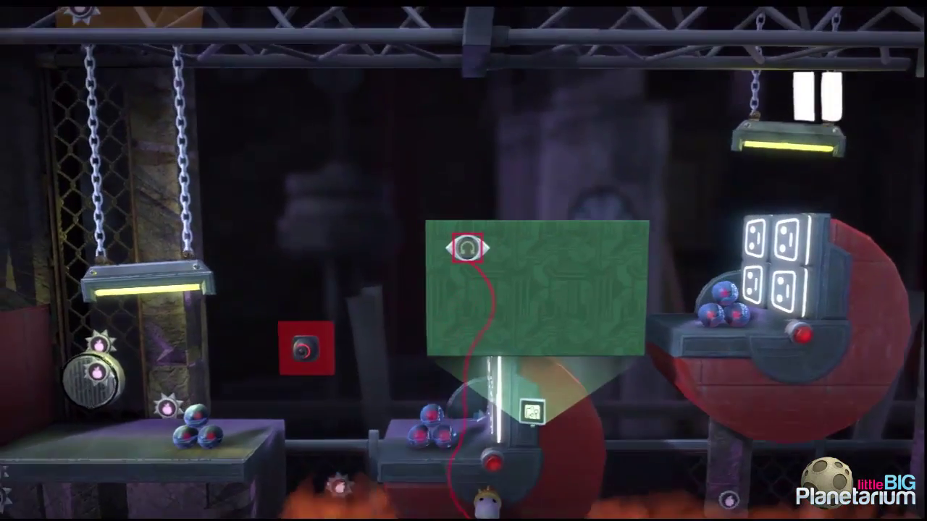
pyautogui.click(466, 250)
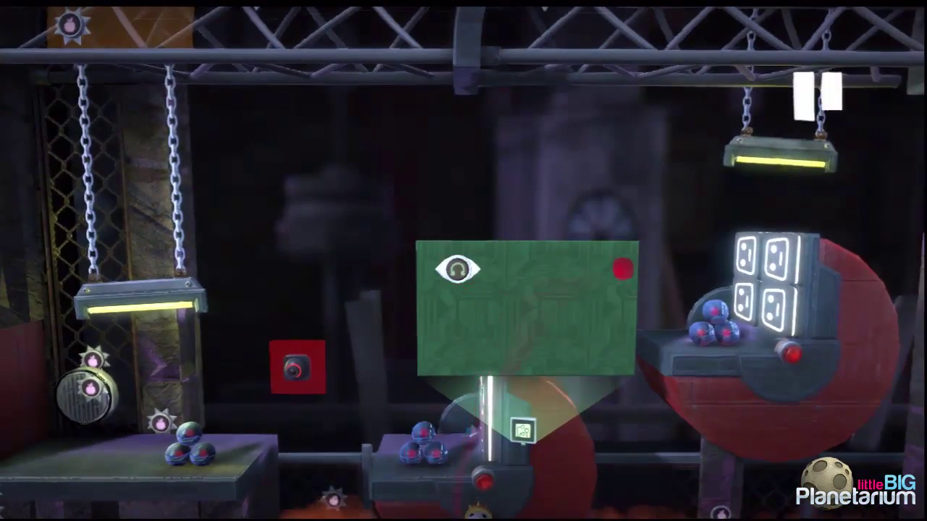
pyautogui.click(458, 268)
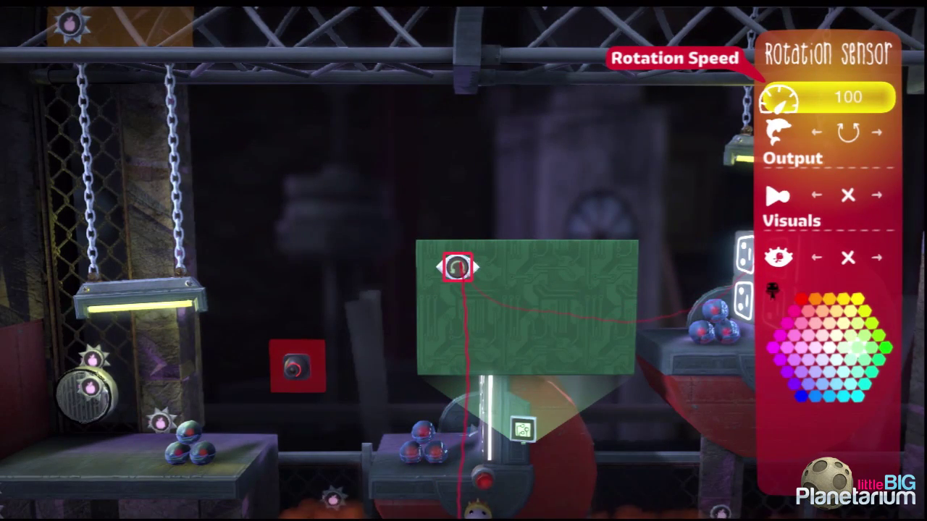
pyautogui.press('Escape')
# Place a Servo Movement sound object to the right of the rotation sensor
pyautogui.press('Return')
pyautogui.press('Down')
pyautogui.press('Right')
pyautogui.press('Right')
pyautogui.press('Right')
pyautogui.press('Down')
pyautogui.press('Down')
pyautogui.press('Down')
pyautogui.press('Down')
pyautogui.press('Down')
pyautogui.press('Down')
pyautogui.press('Down')
pyautogui.press('Down')
pyautogui.press('Down')
pyautogui.press('Down')
pyautogui.press('Down')
pyautogui.press('Down')
pyautogui.press('Down')
pyautogui.press('Down')
pyautogui.press('Down')
pyautogui.press('Down')
pyautogui.press('Down')
pyautogui.press('Down')
pyautogui.press('Down')
pyautogui.press('Down')
pyautogui.press('Return')
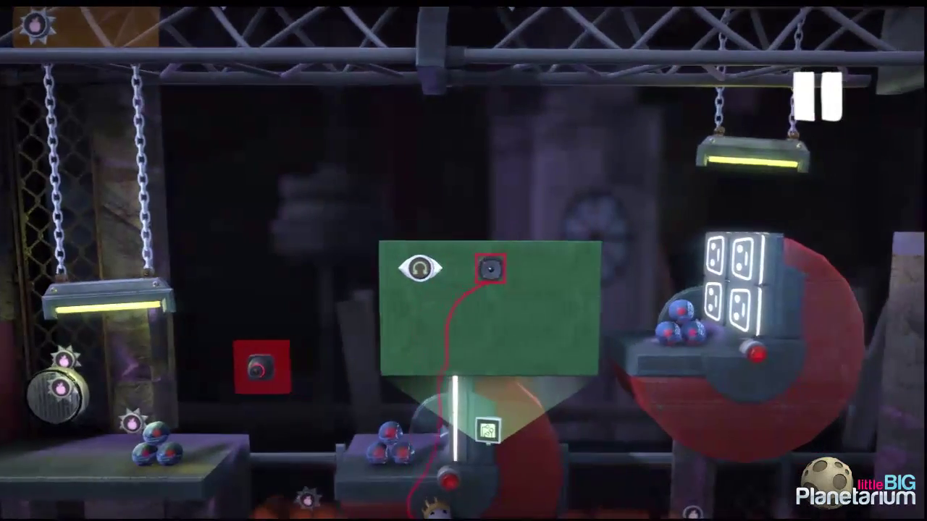
pyautogui.press('Escape')
# Set the Servo Movement object's sound to servo motor 4 and its volume to 80%
pyautogui.press('Return')
pyautogui.press('Return')
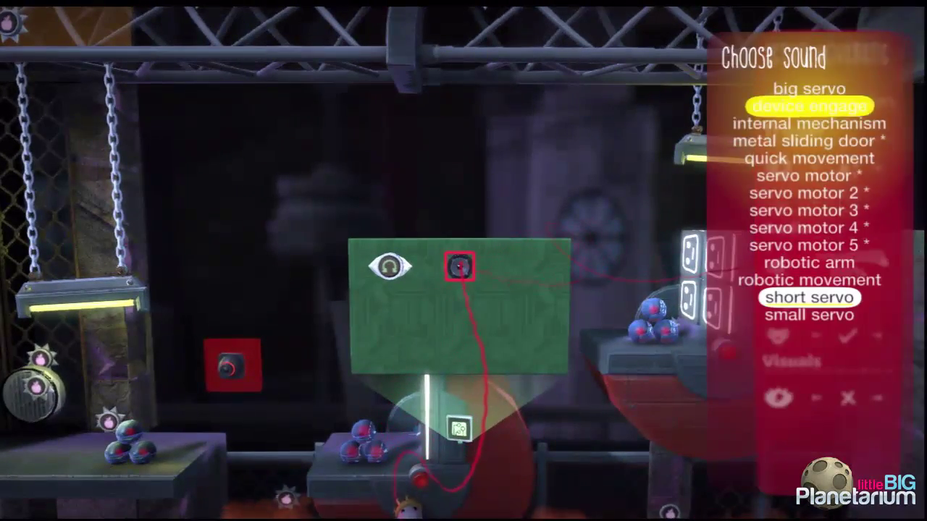
pyautogui.press('Down')
pyautogui.press('Down')
pyautogui.press('Down')
pyautogui.press('Down')
pyautogui.press('Down')
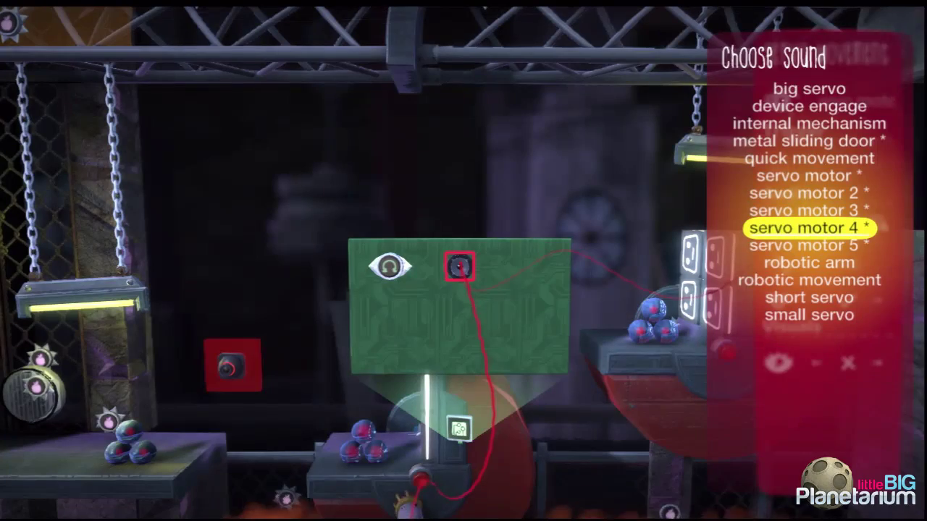
pyautogui.press('Return')
pyautogui.press('Down')
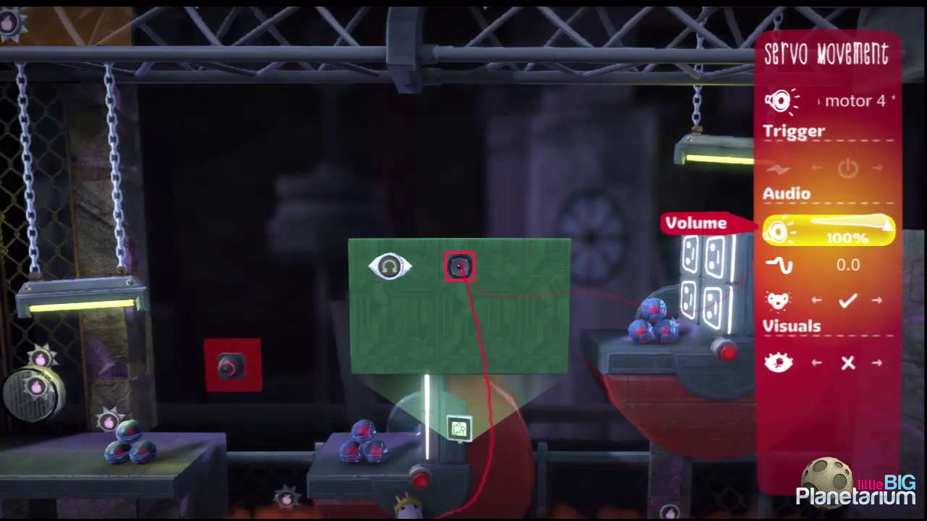
pyautogui.press('Escape')
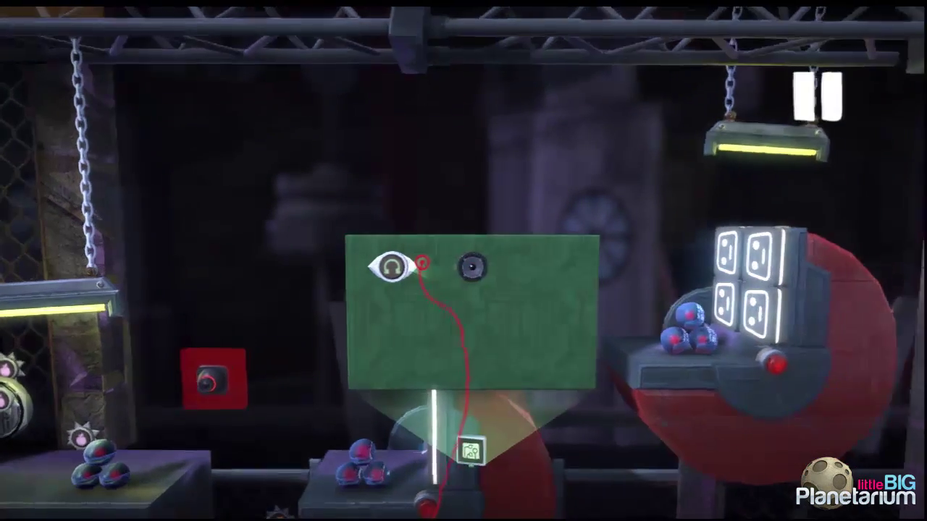
# Wire the rotation sensor's output to the servo sound object and set the sound's input action to Modify Sound
pyautogui.click(422, 265)
pyautogui.click(475, 266)
pyautogui.press('Return')
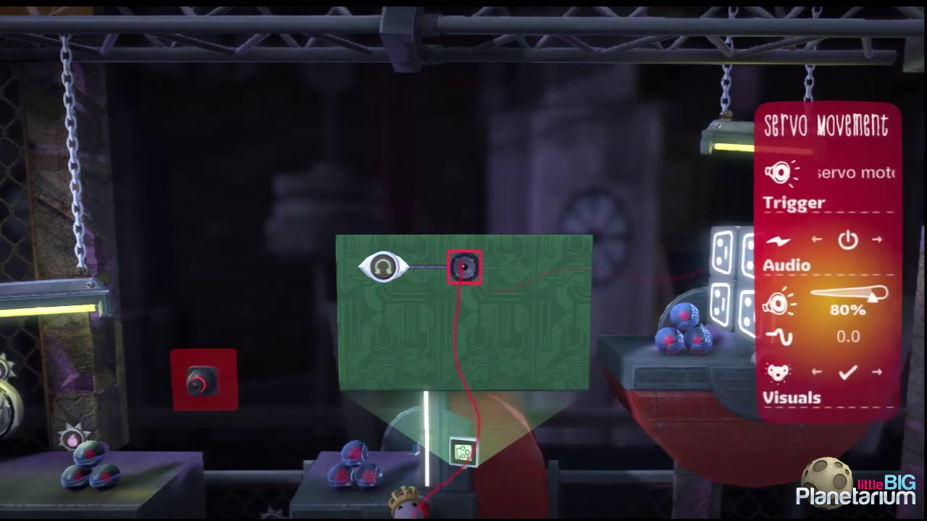
pyautogui.press('Down')
pyautogui.press('Right')
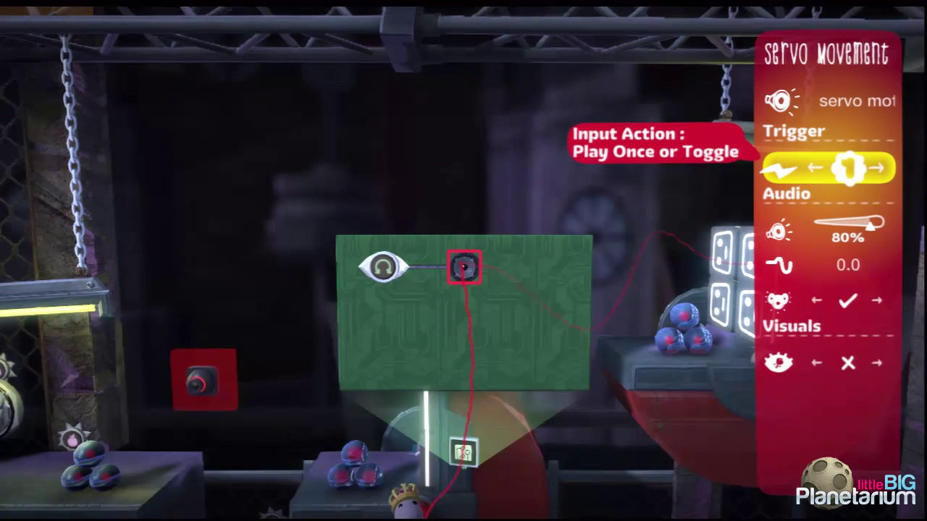
pyautogui.press('Right')
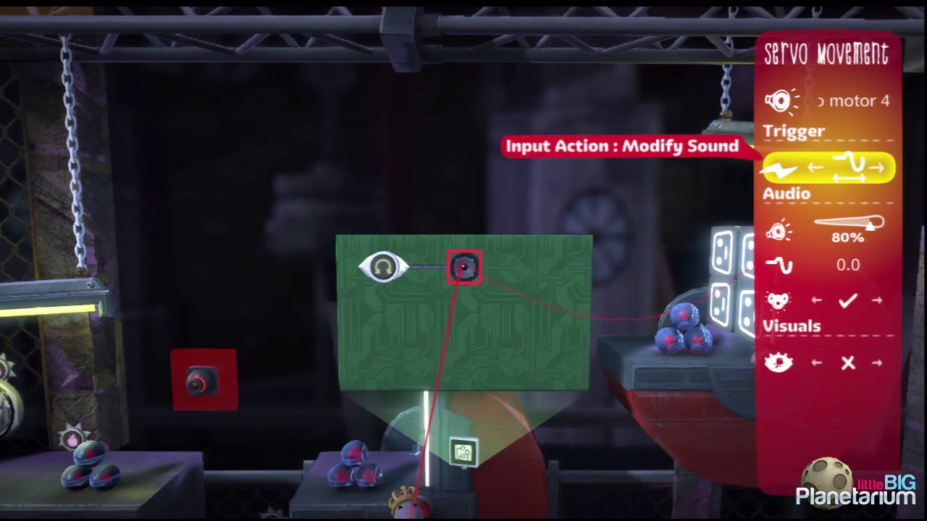
pyautogui.press('Escape')
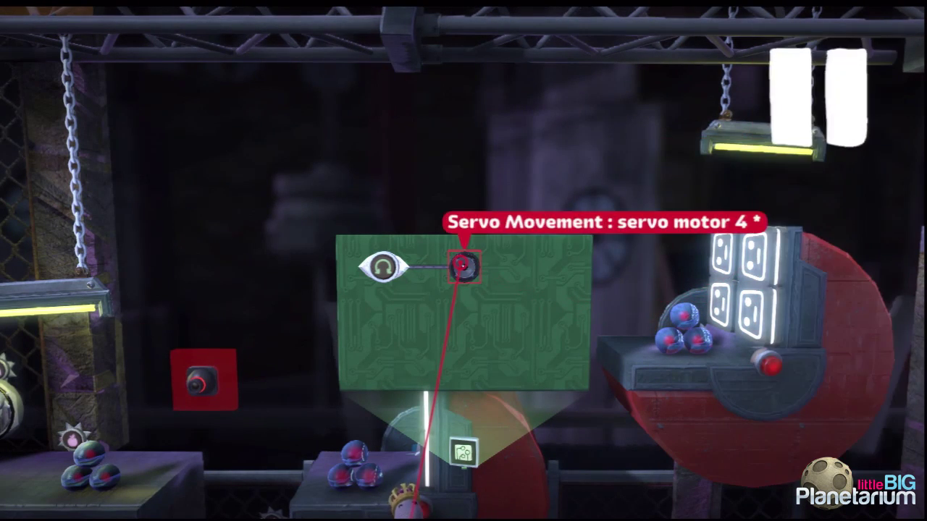
pyautogui.press('Escape')
# Place an Angle Sensor below the rotation sensor on the circuit board and rotate it a quarter turn
pyautogui.press('Up')
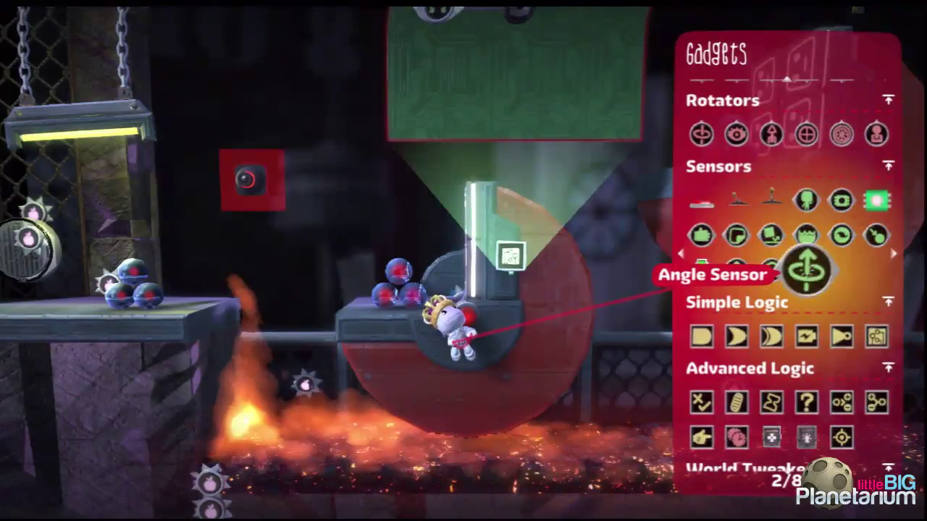
pyautogui.press('Return')
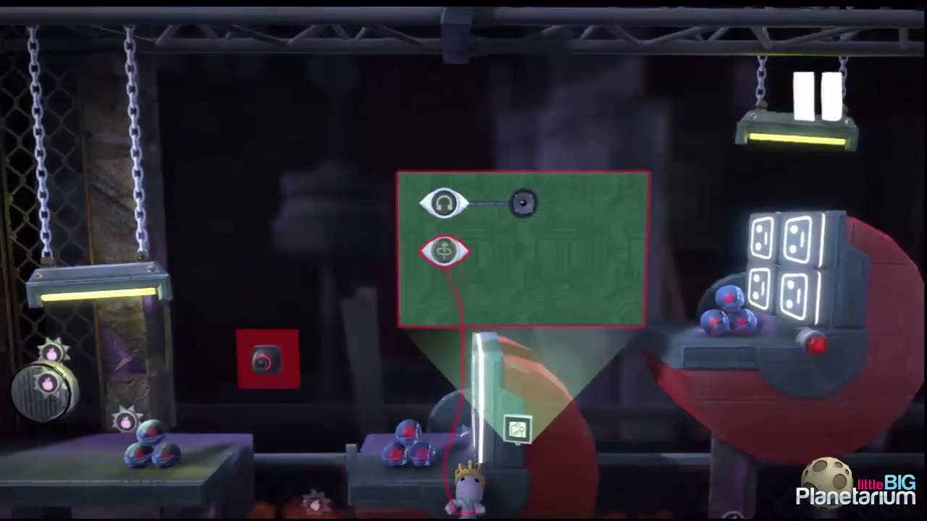
pyautogui.press('Escape')
pyautogui.press('Escape')
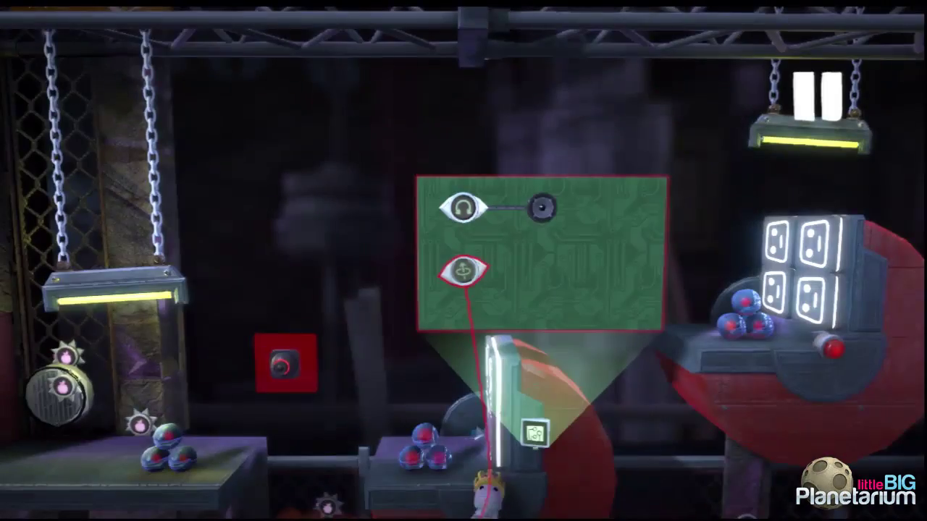
pyautogui.press('Escape')
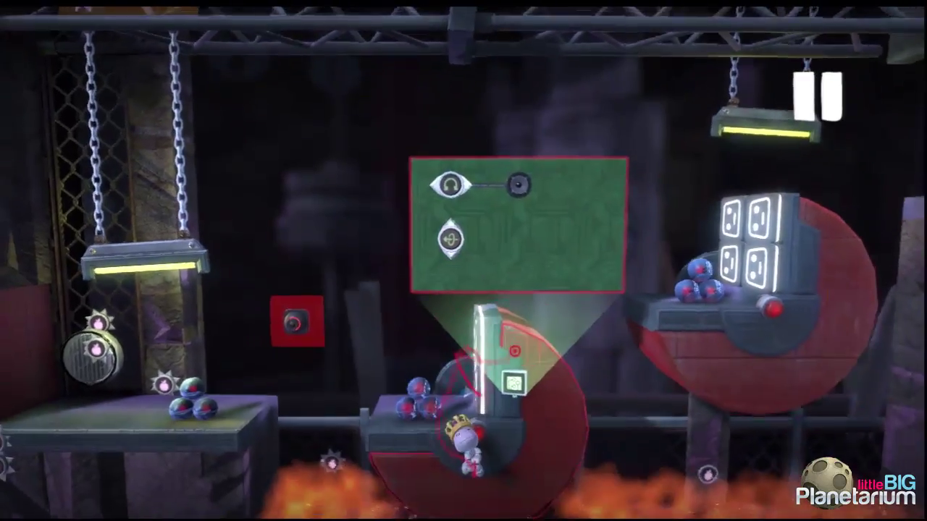
# Set the angle sensor's trigger angle range to 2
pyautogui.press('Return')
pyautogui.press('Right')
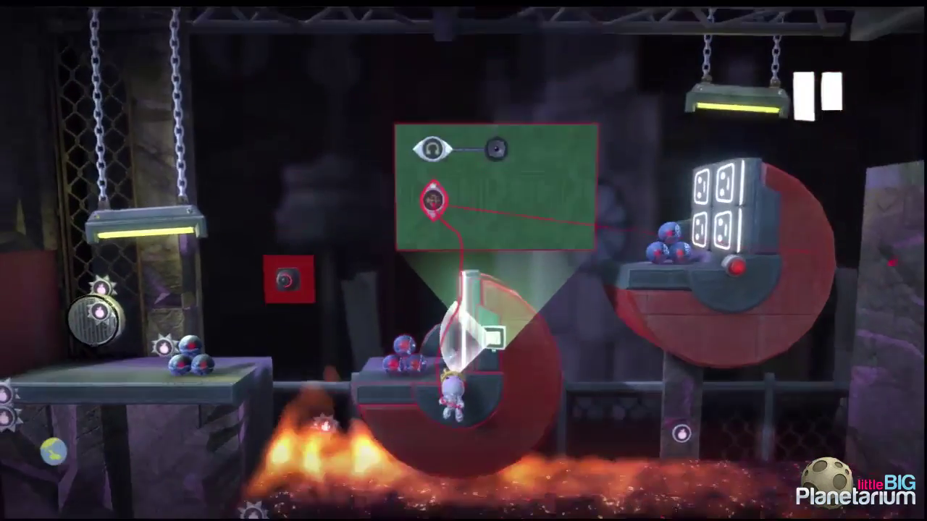
pyautogui.click(436, 203)
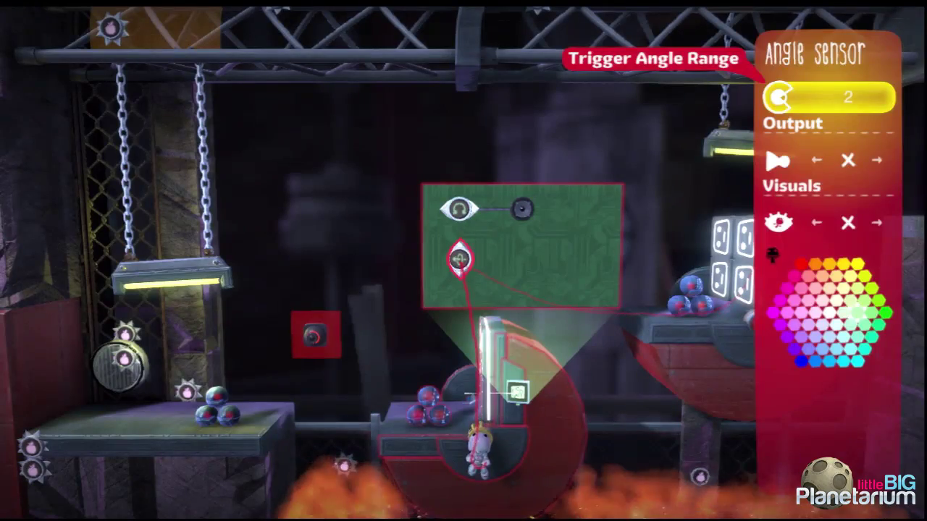
pyautogui.press('Escape')
# Add an On and Off sound object beside the angle sensor, wire the sensor to it and check its settings
pyautogui.press('Return')
pyautogui.press('Right')
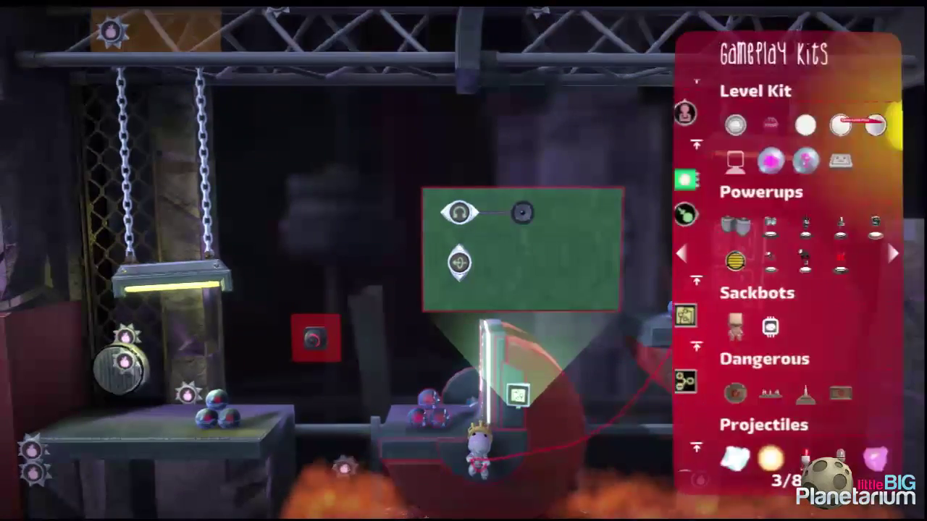
pyautogui.press('Right')
pyautogui.press('Right')
pyautogui.press('Down')
pyautogui.press('Down')
pyautogui.press('Down')
pyautogui.press('Down')
pyautogui.press('Down')
pyautogui.press('Down')
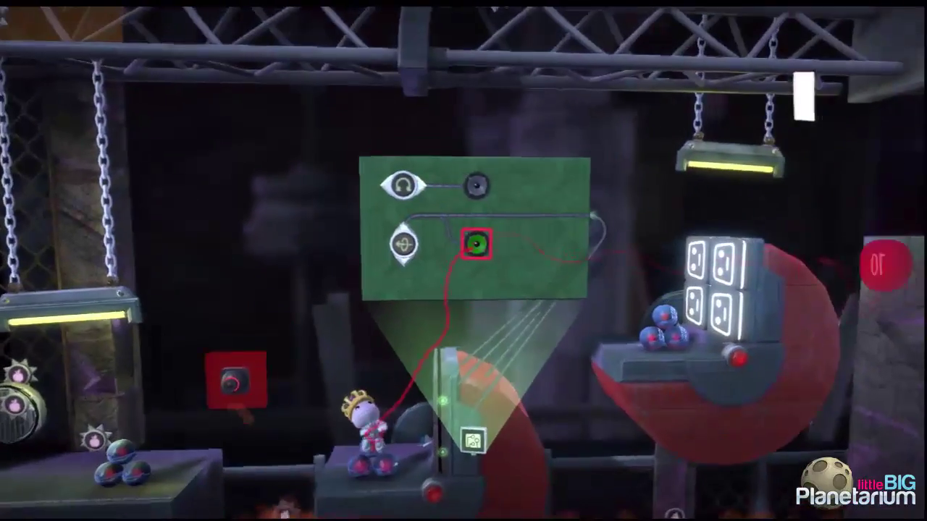
pyautogui.press('Return')
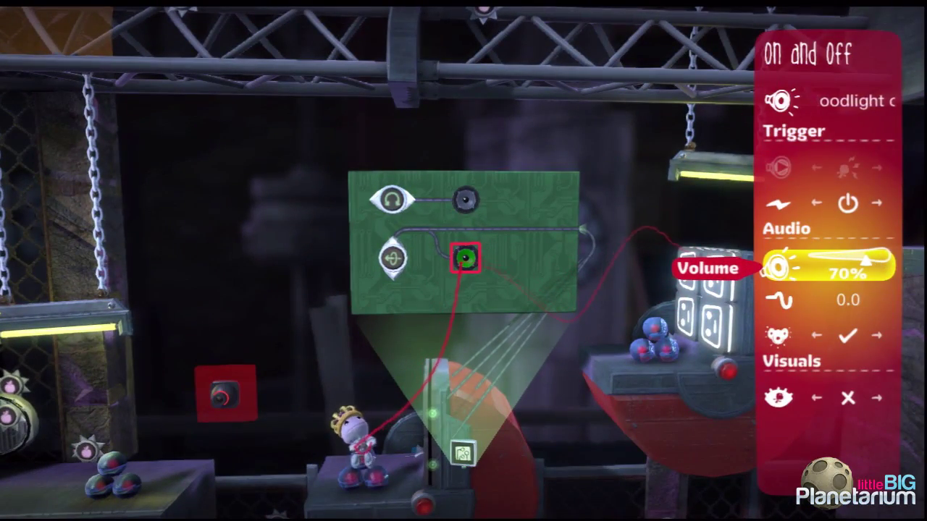
pyautogui.press('Escape')
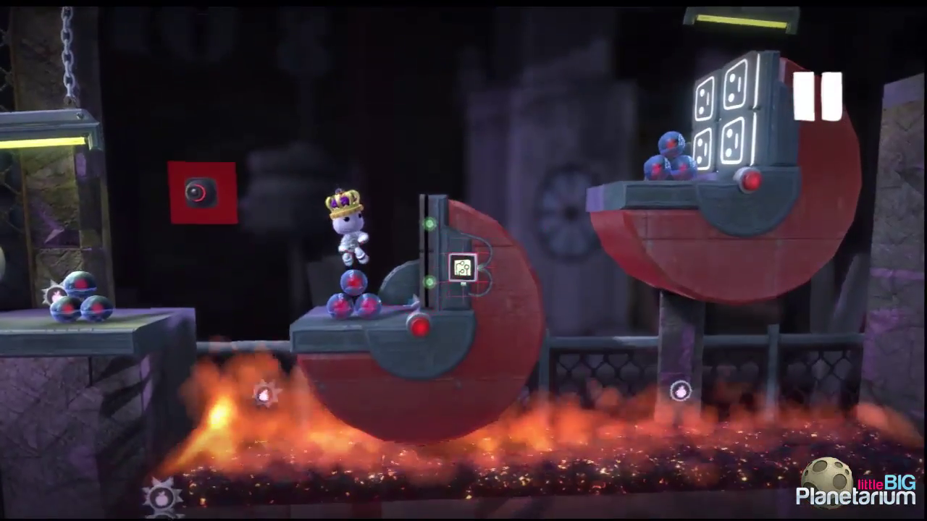
# Change the Sound Tutorial level to Play Mode
pyautogui.press('Return')
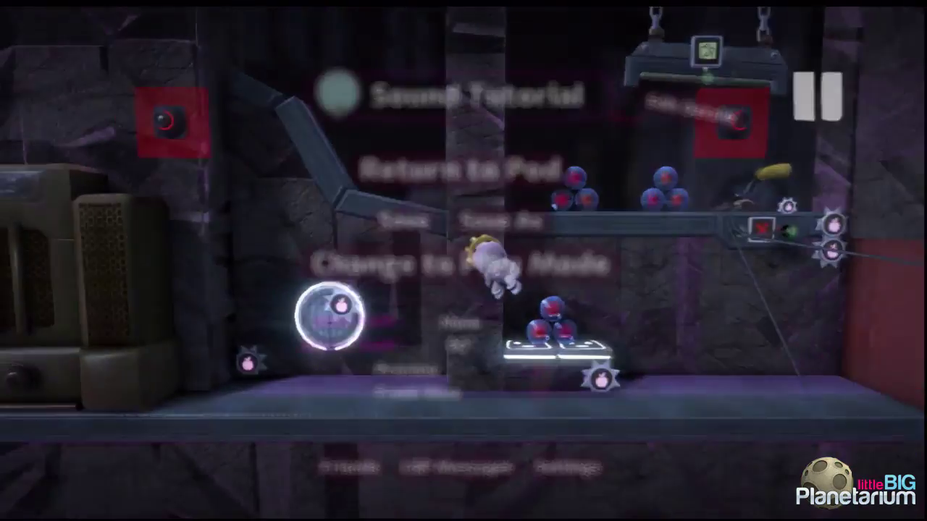
pyautogui.press('Return')
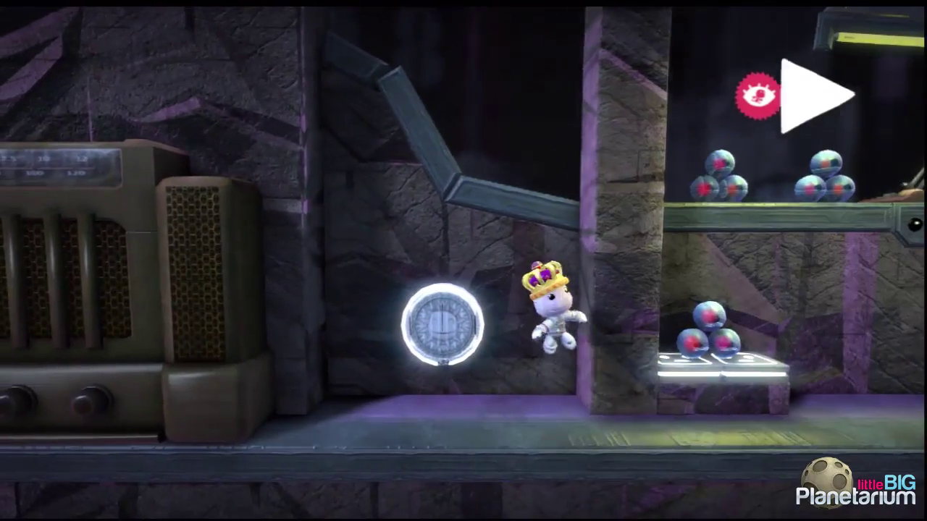